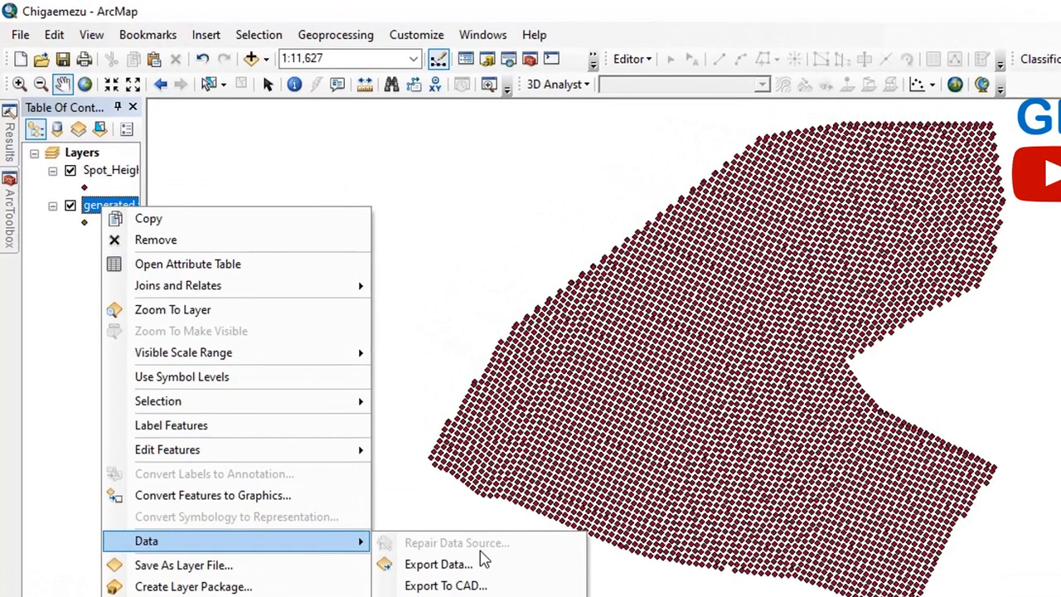
click(479, 564)
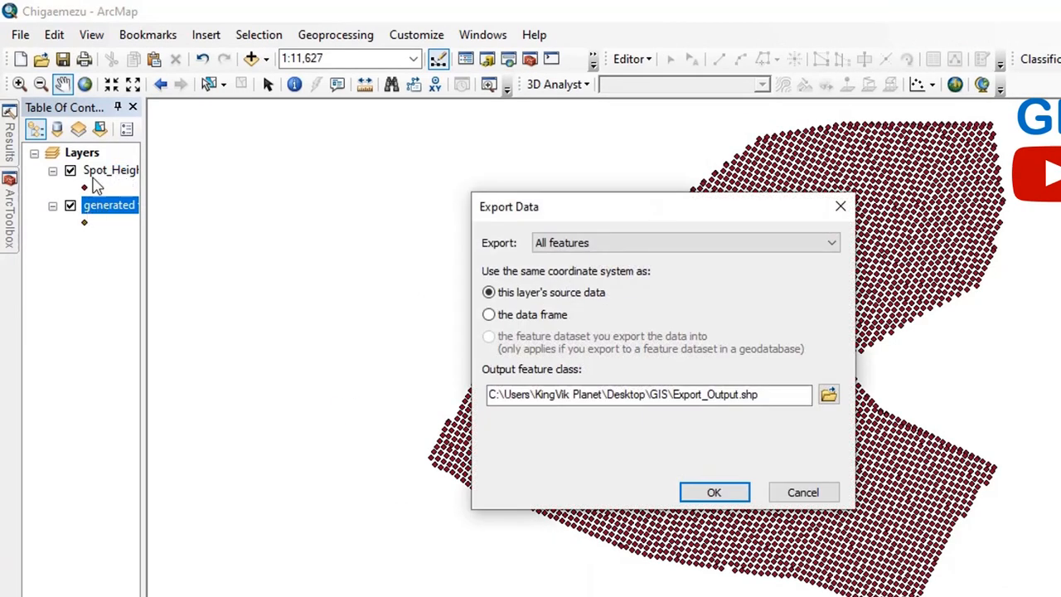
click(829, 395)
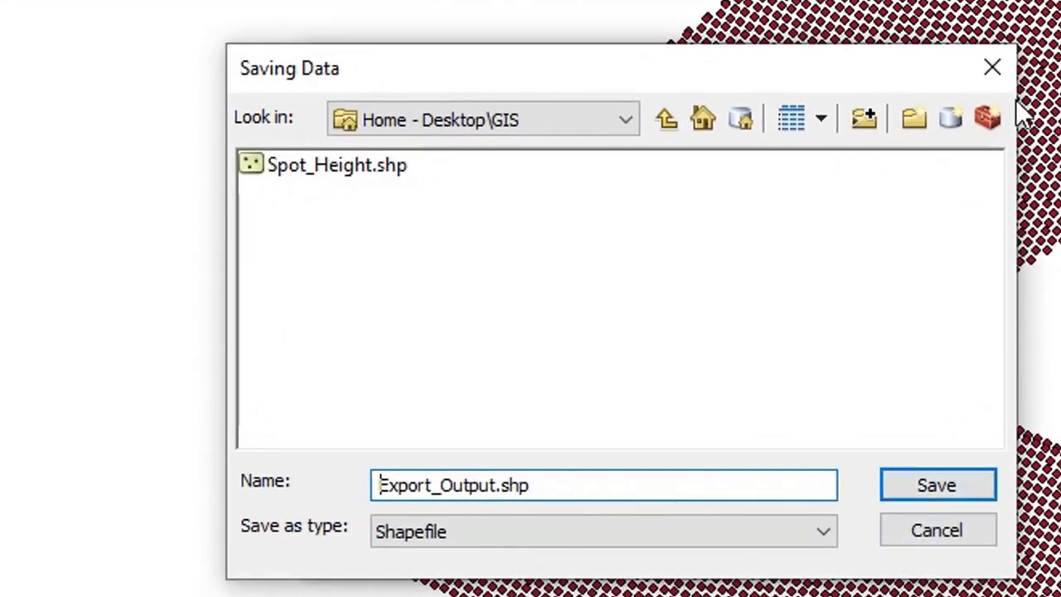
click(994, 70)
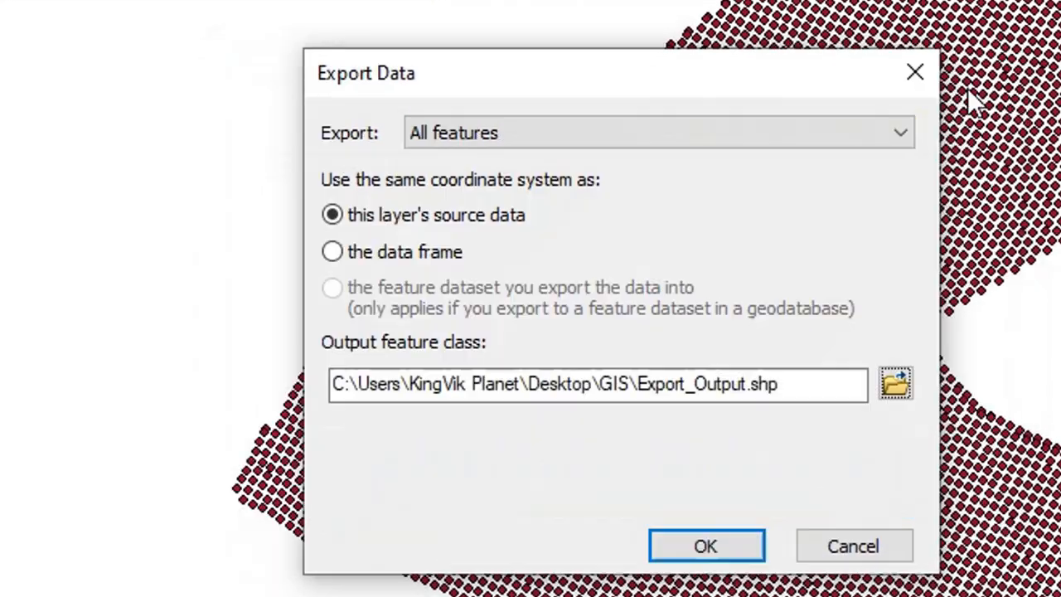
click(848, 544)
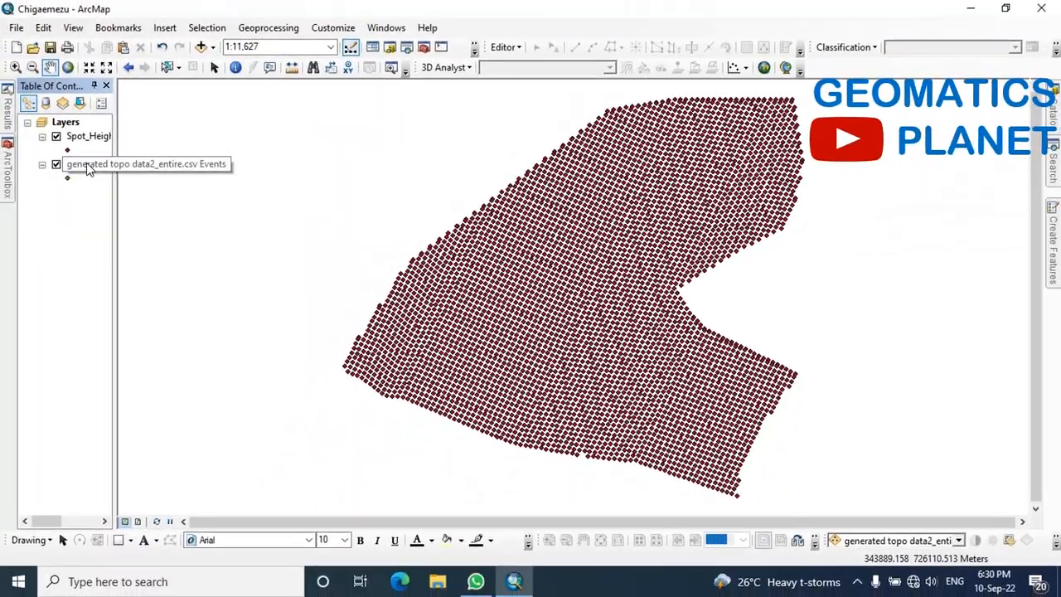
Remove the generated topo data2_entire.csv Events layer from the map
right_click(87, 168)
click(83, 190)
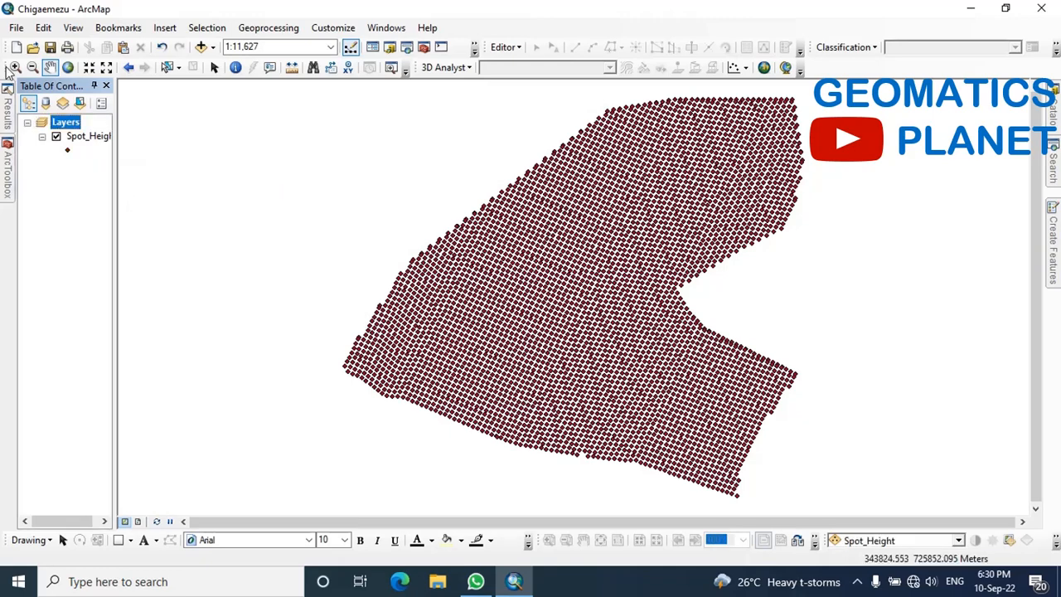
Open the attribute table of the Spot_Height layer to examine its fields
scroll(608, 315, down, 2)
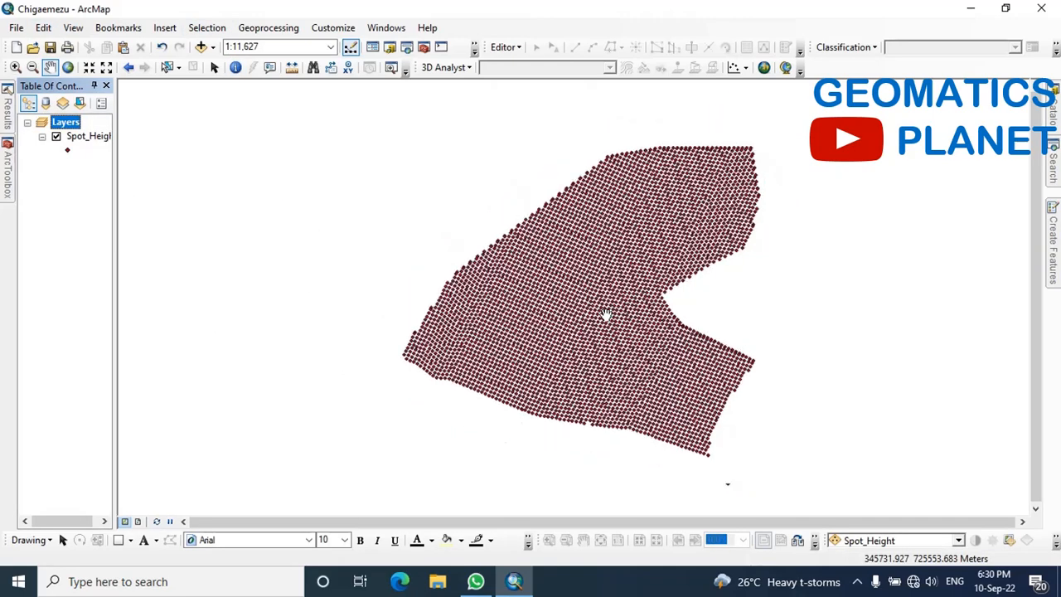
scroll(602, 309, up, 2)
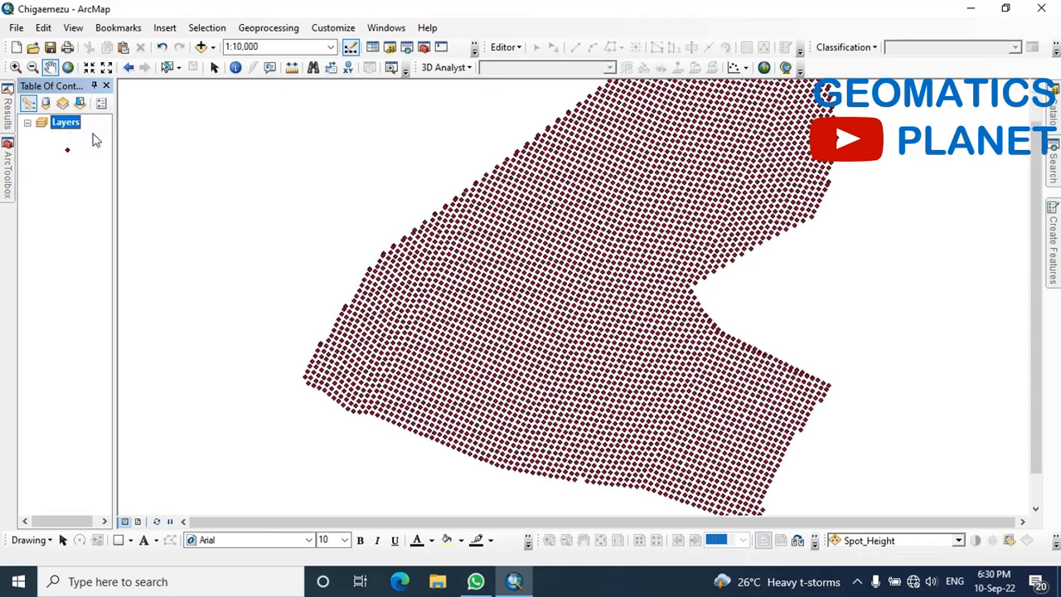
right_click(89, 137)
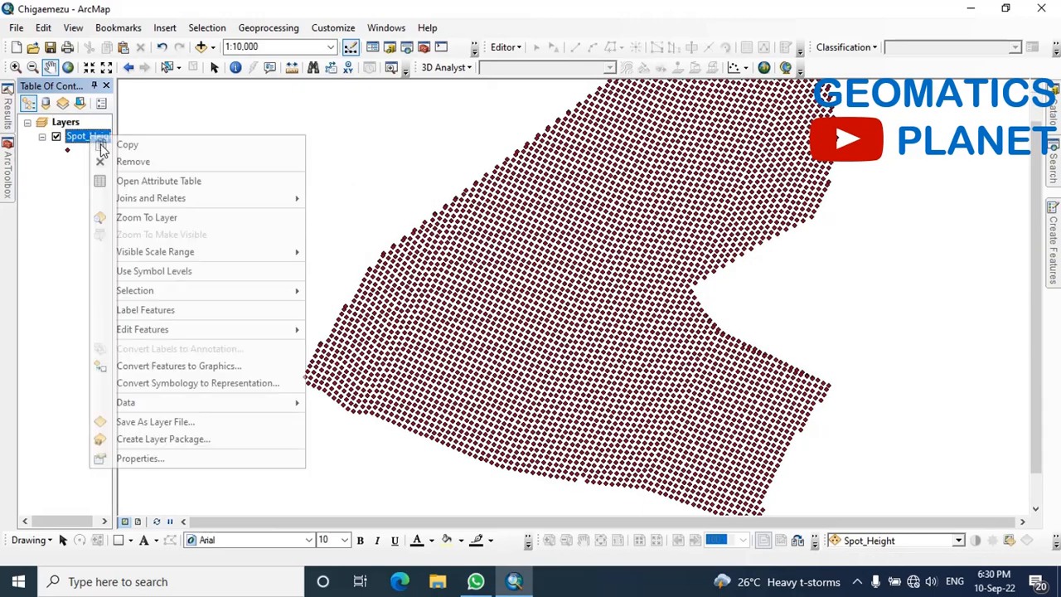
click(138, 182)
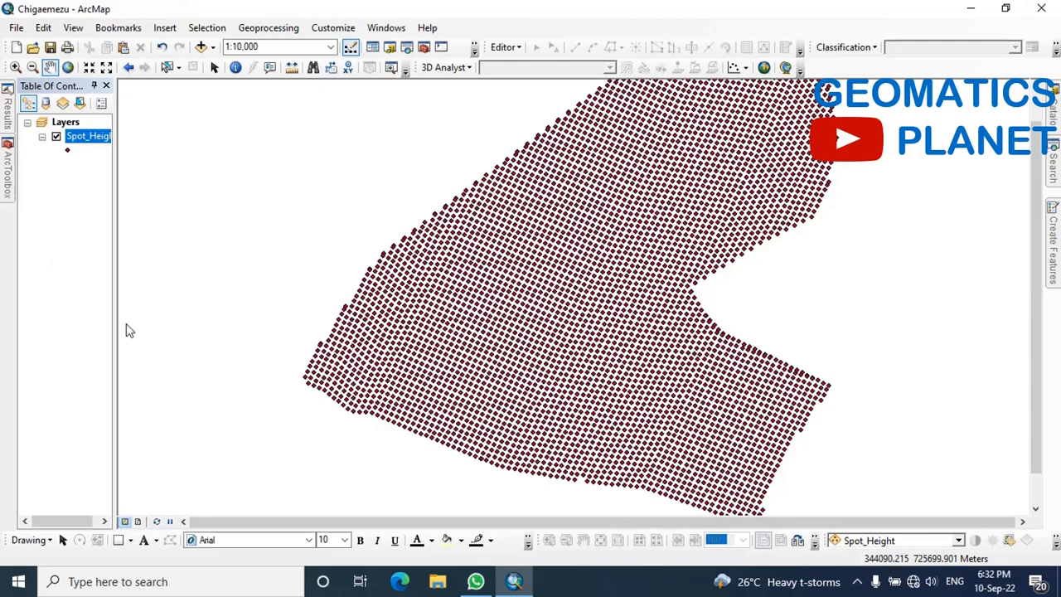
Open the Create TIN tool from the TIN toolset of the 3D Analyst data management tools
mouse_move(4, 187)
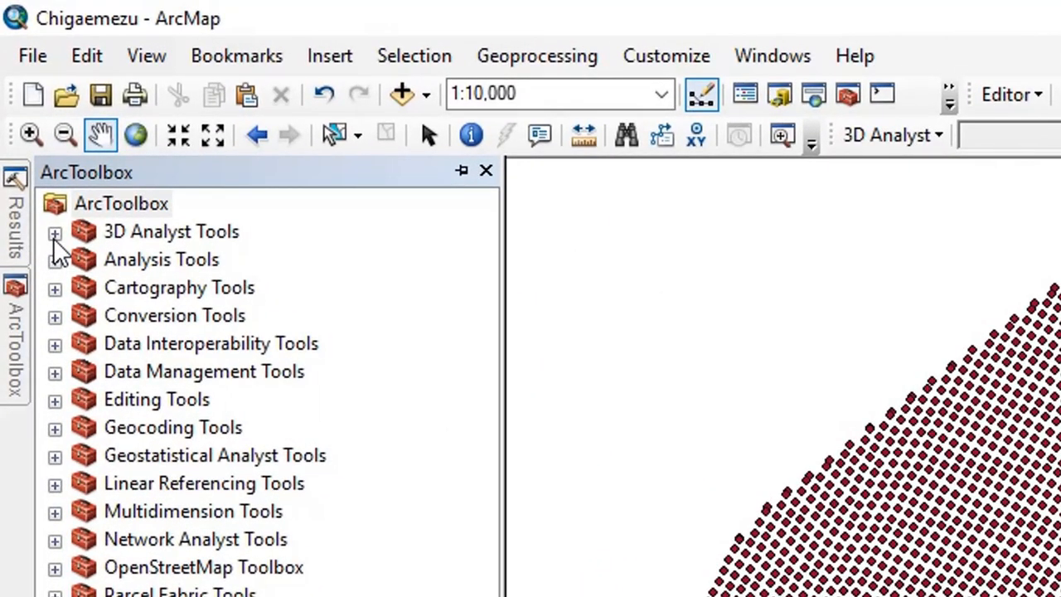
click(54, 234)
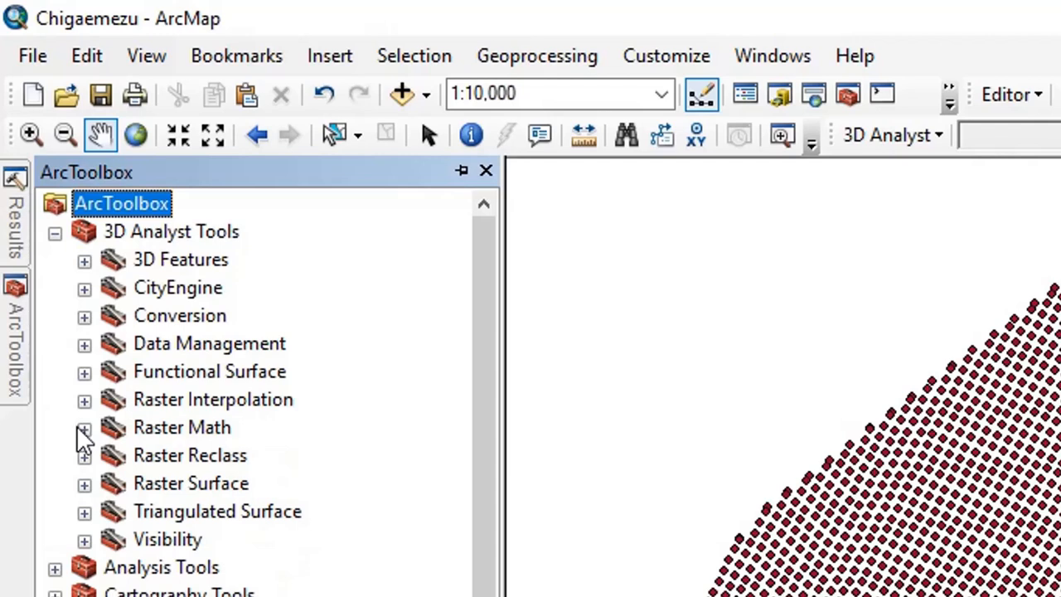
click(84, 346)
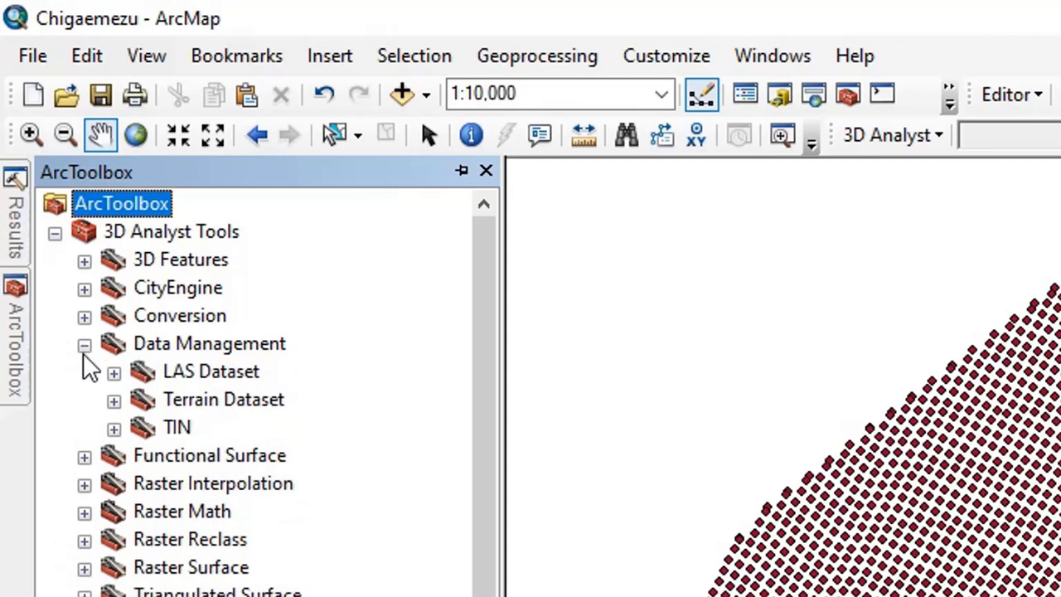
click(113, 428)
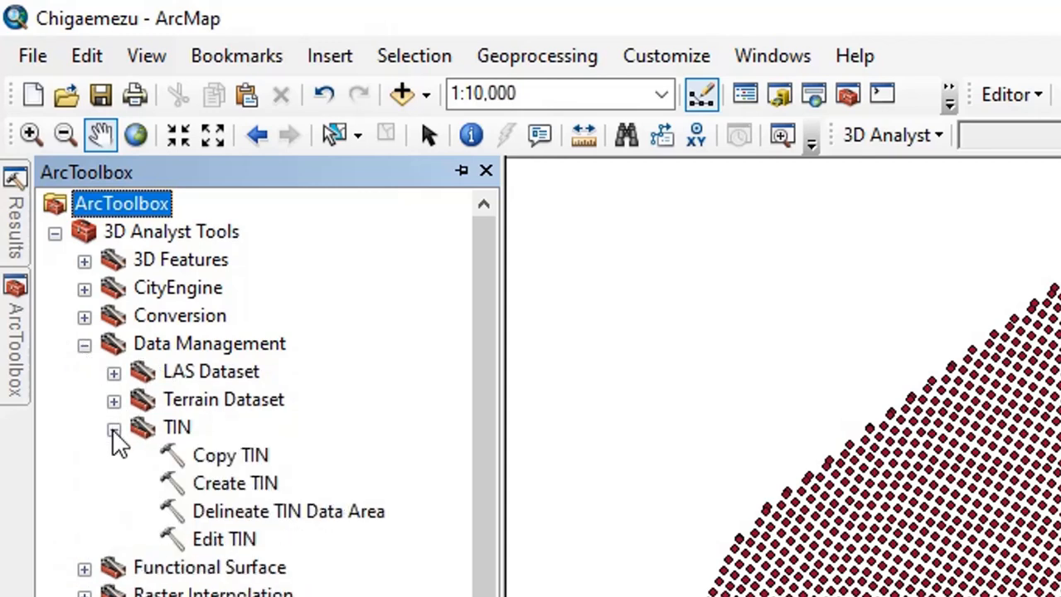
double_click(235, 488)
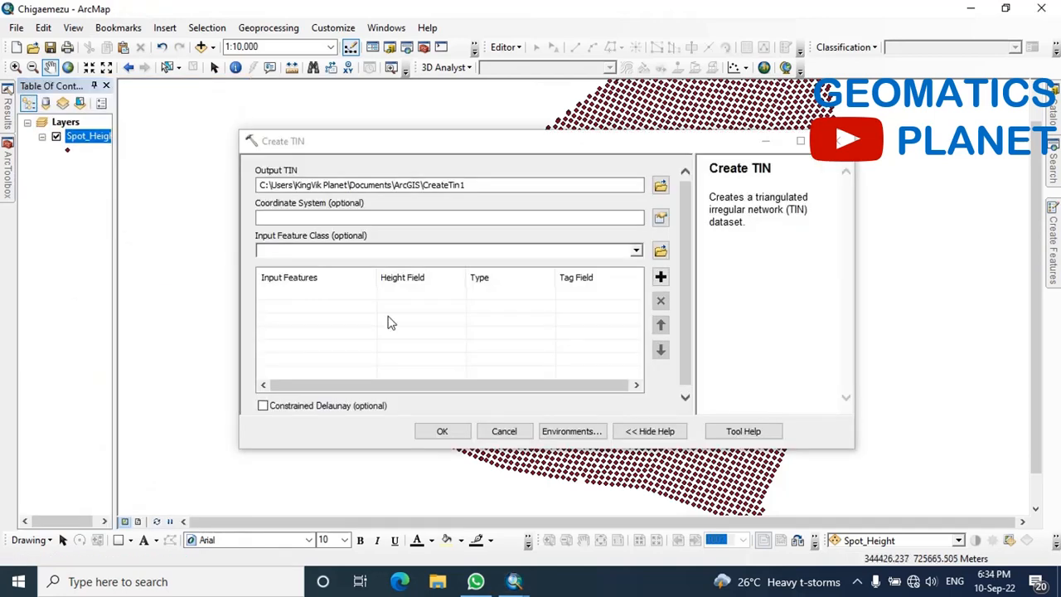
mouse_move(6, 169)
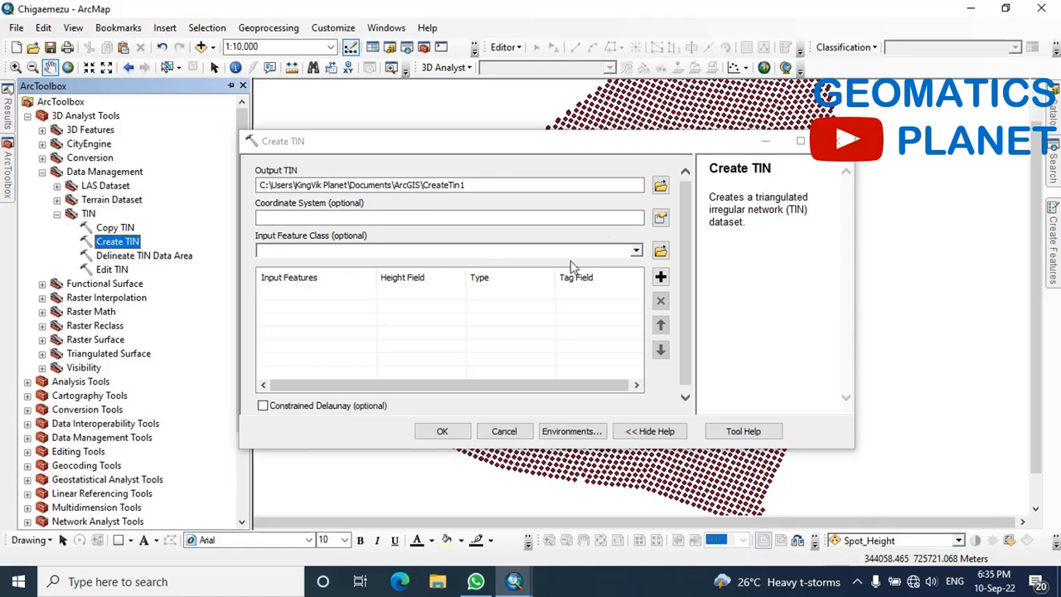
Set the output TIN to a dataset named TIN in the home folder Desktop\GIS
click(612, 214)
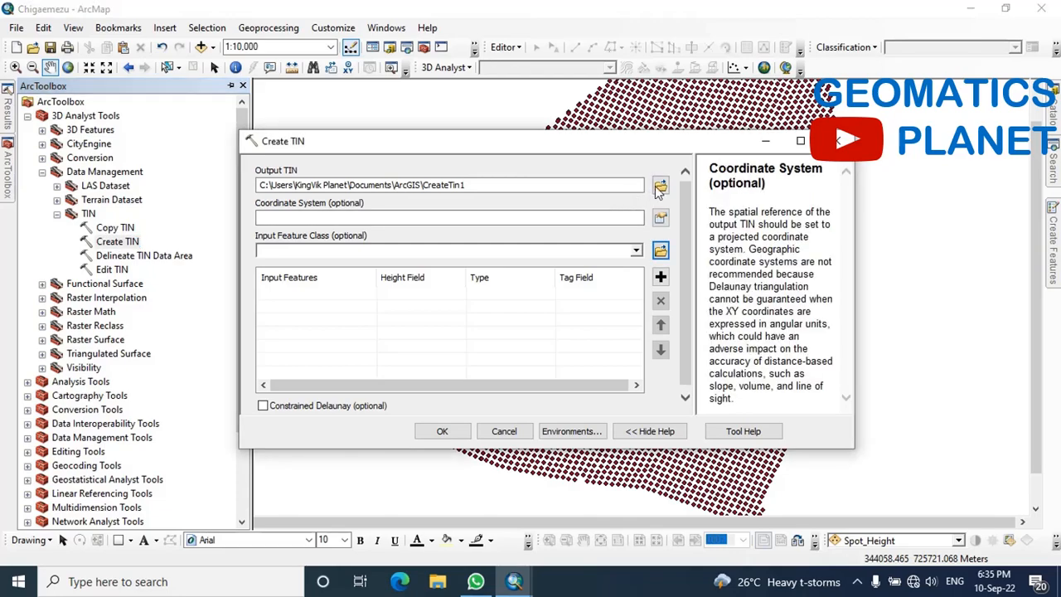
click(658, 185)
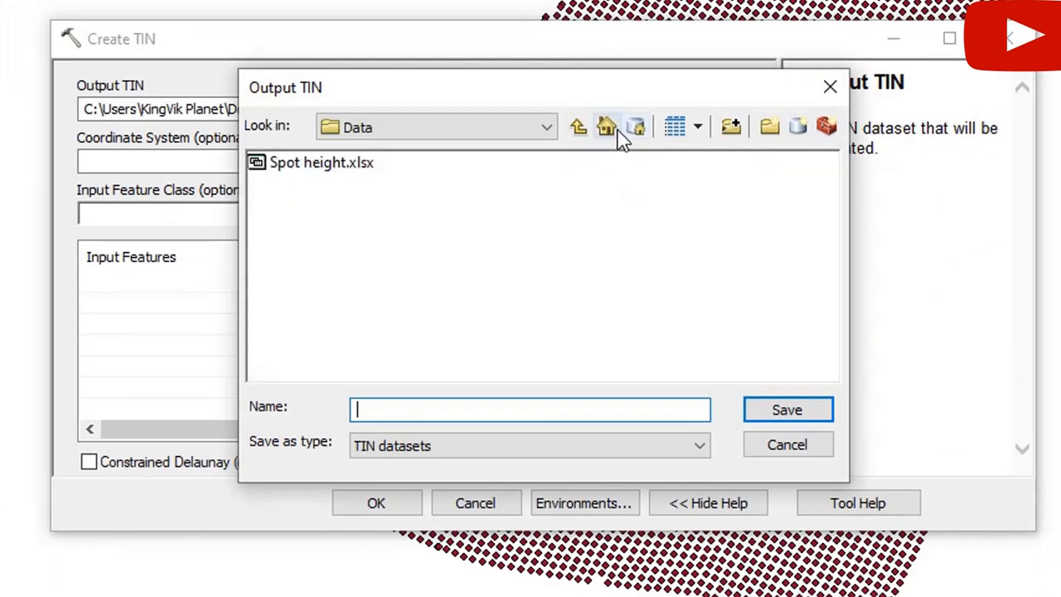
click(610, 133)
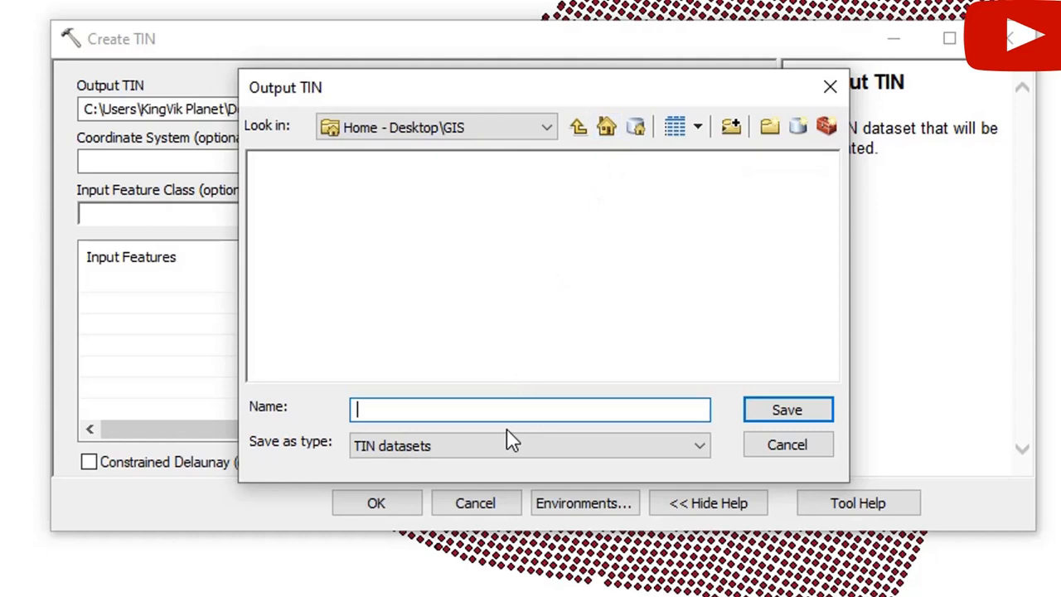
text(TIN)
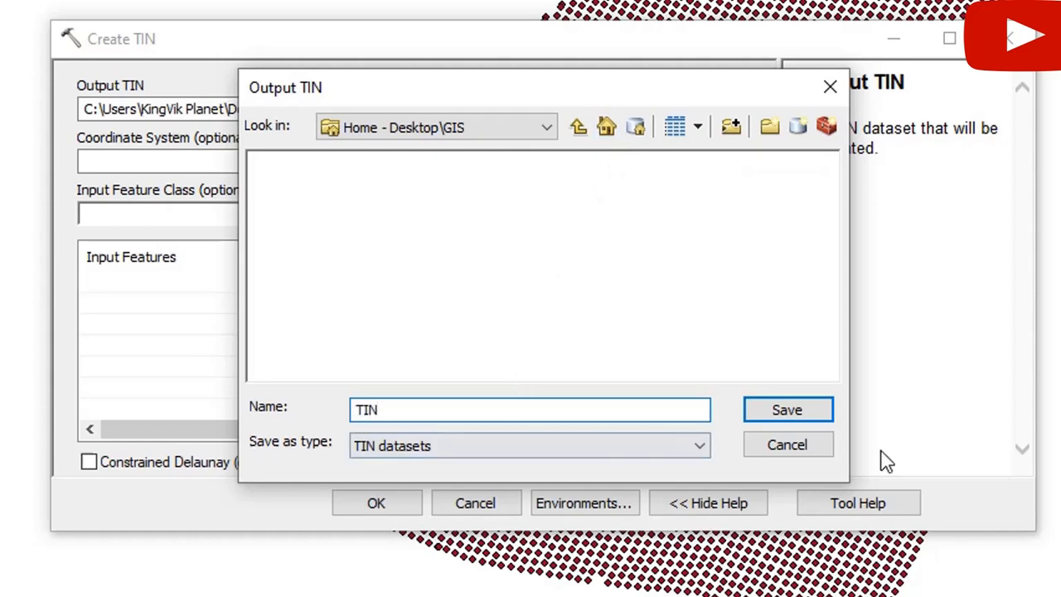
click(802, 428)
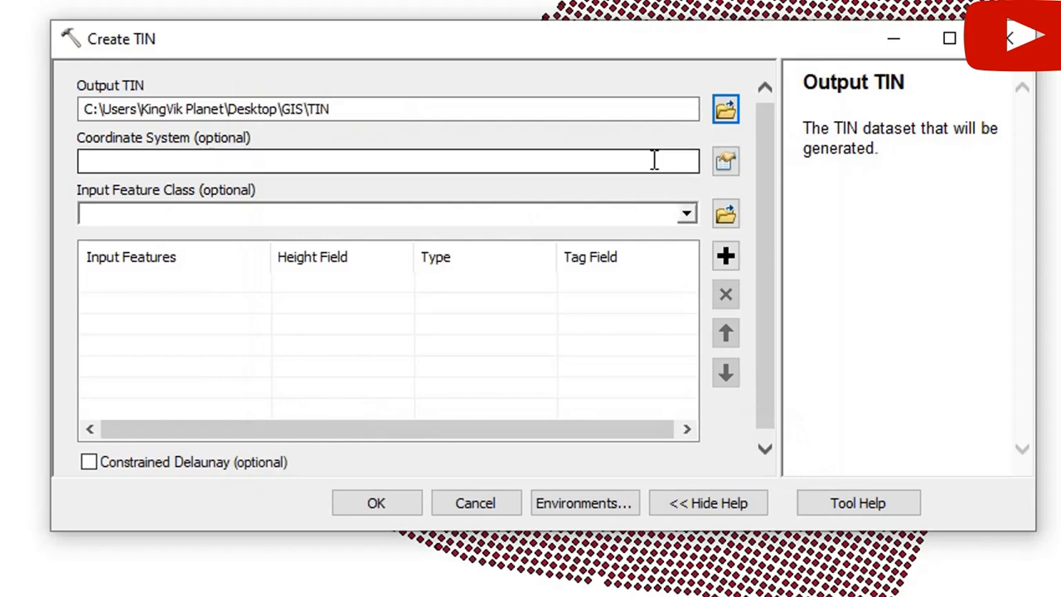
Set the TIN's coordinate system to WGS_1984_UTM_Zone_32N from the favorites
click(723, 163)
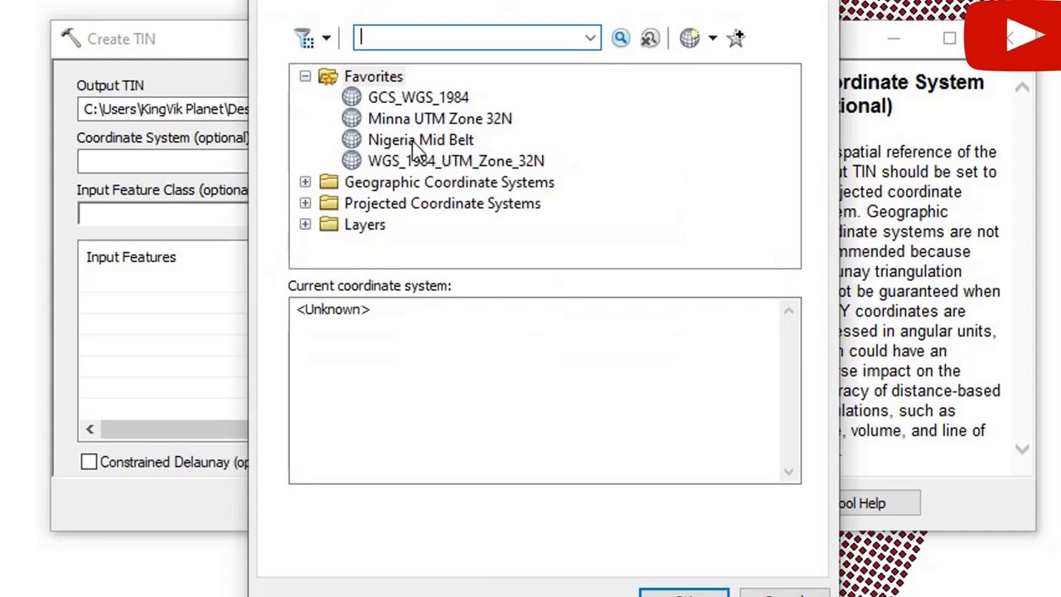
click(450, 164)
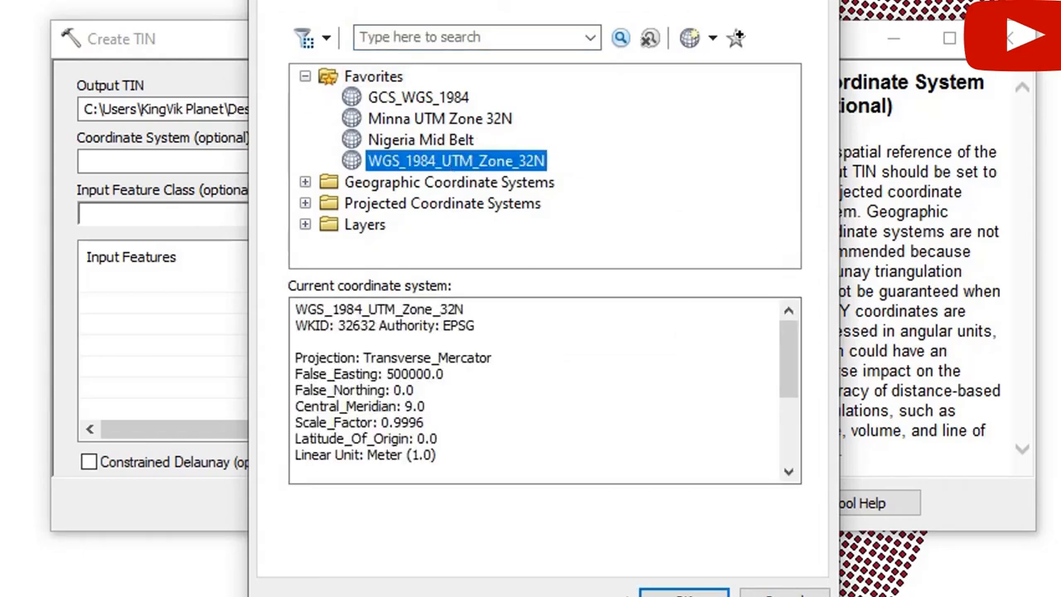
click(683, 593)
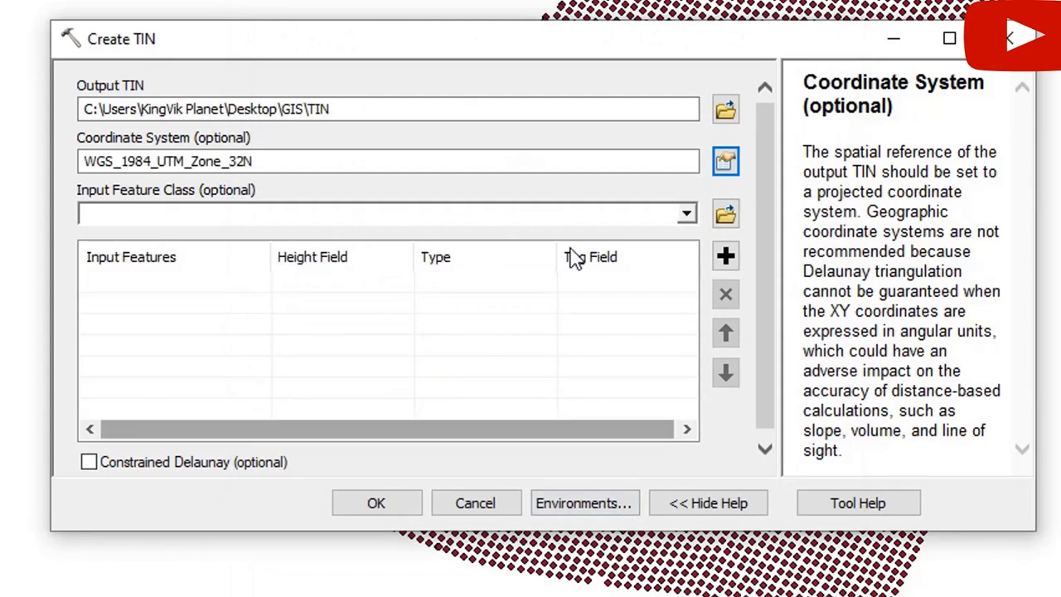
Add Spot_Height as the input feature class, set its height field to HEIGHT, and generate the TIN
click(686, 213)
click(170, 247)
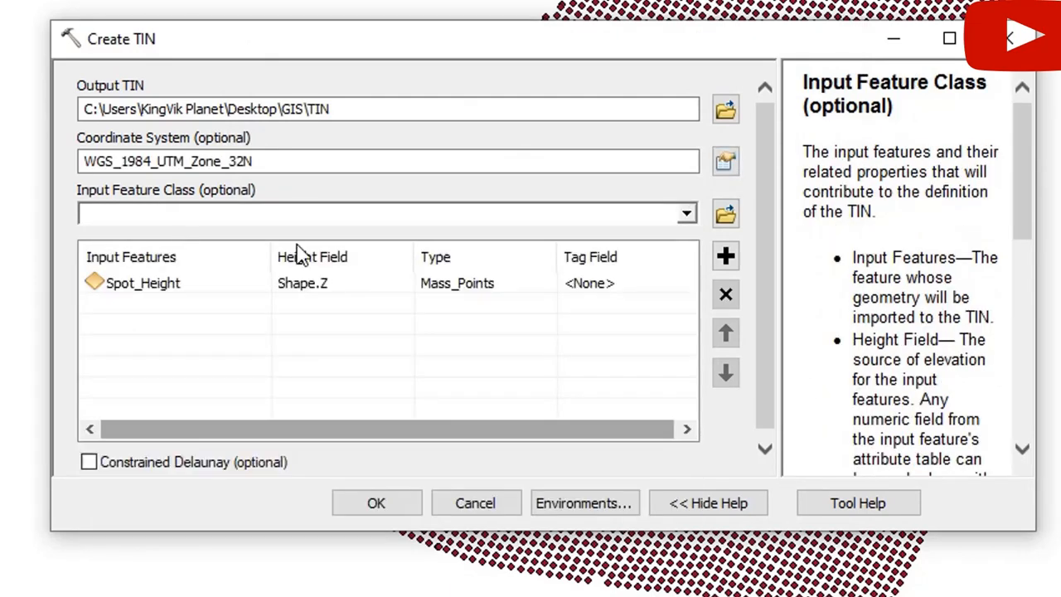
click(375, 292)
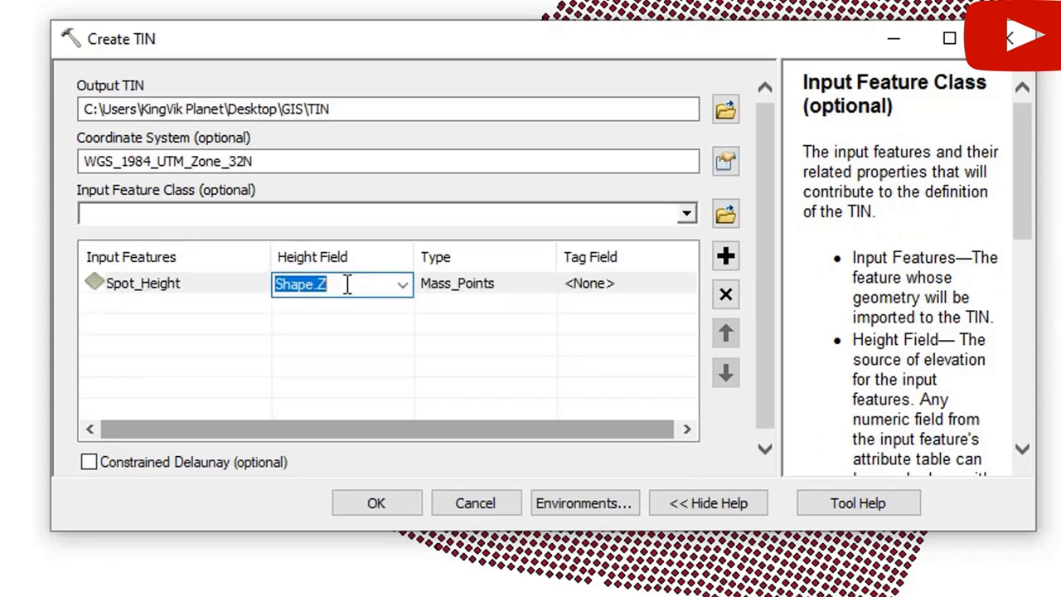
click(403, 292)
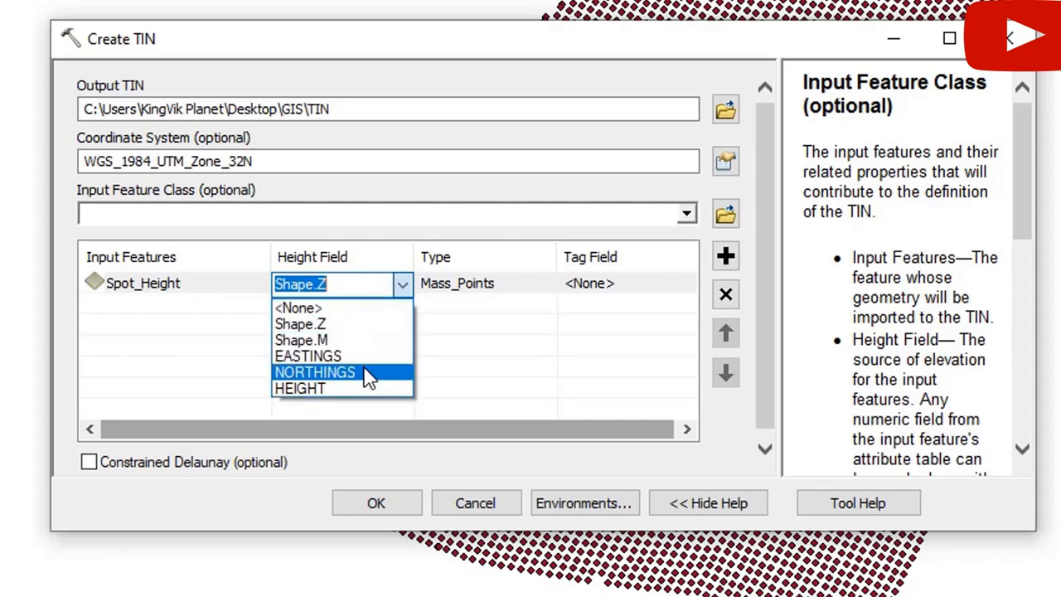
click(340, 388)
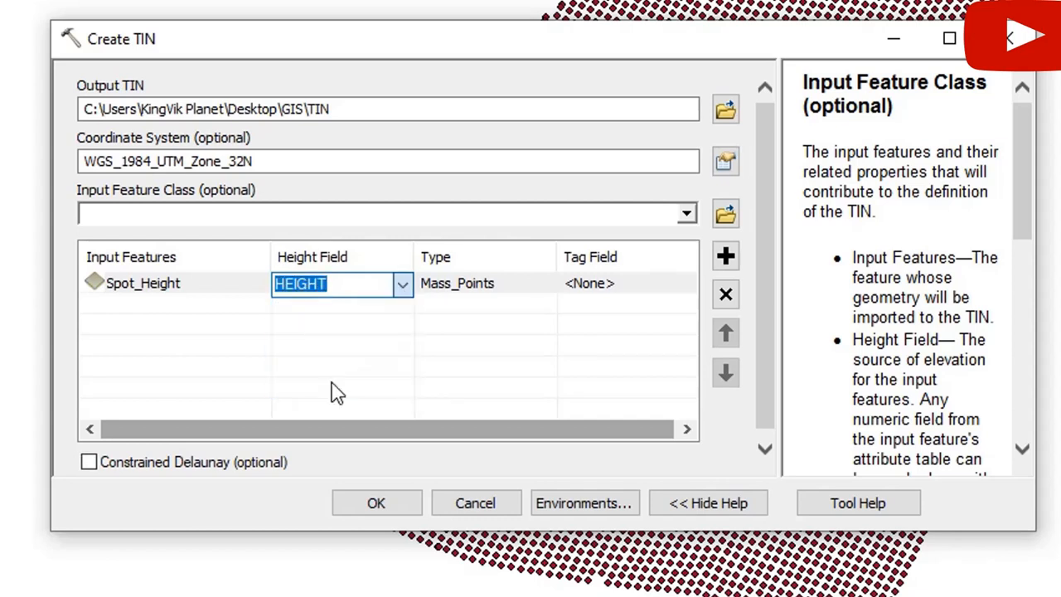
click(342, 391)
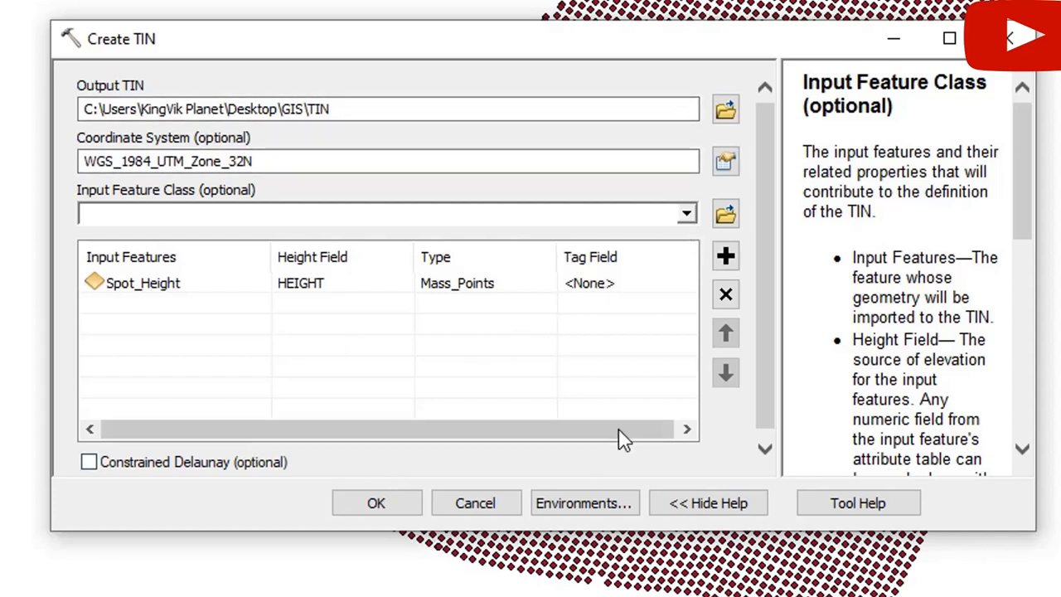
click(364, 506)
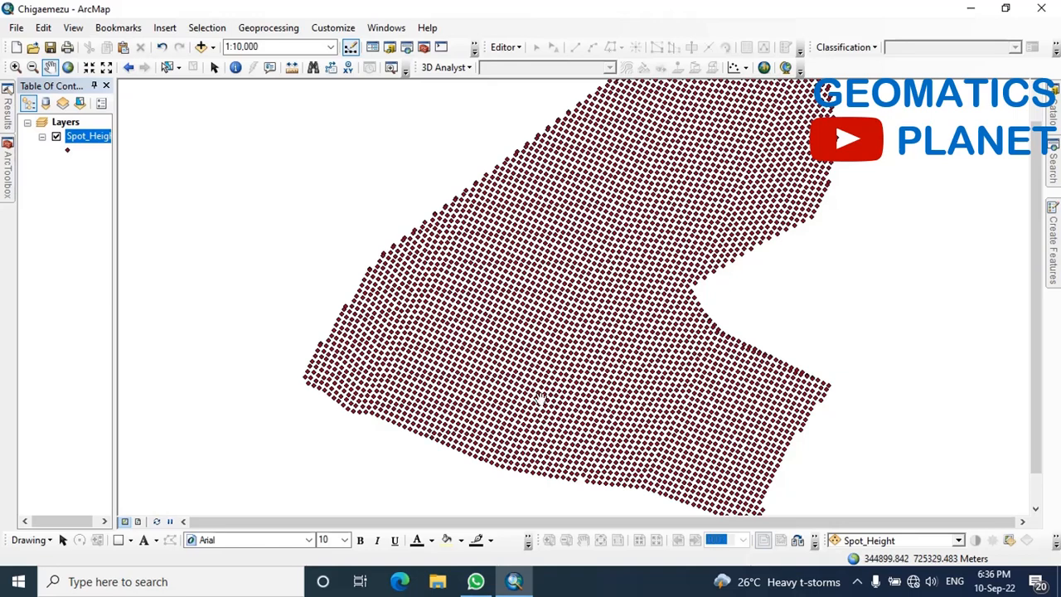
click(860, 583)
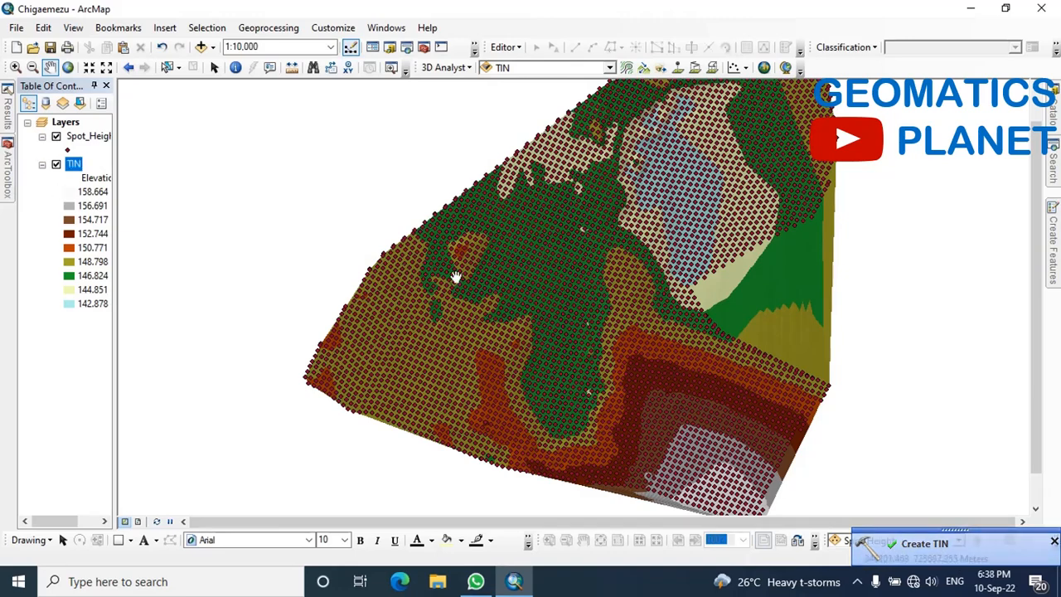
Hide the Spot_Height layer and zoom the map to the full extent of the TIN layer
click(56, 137)
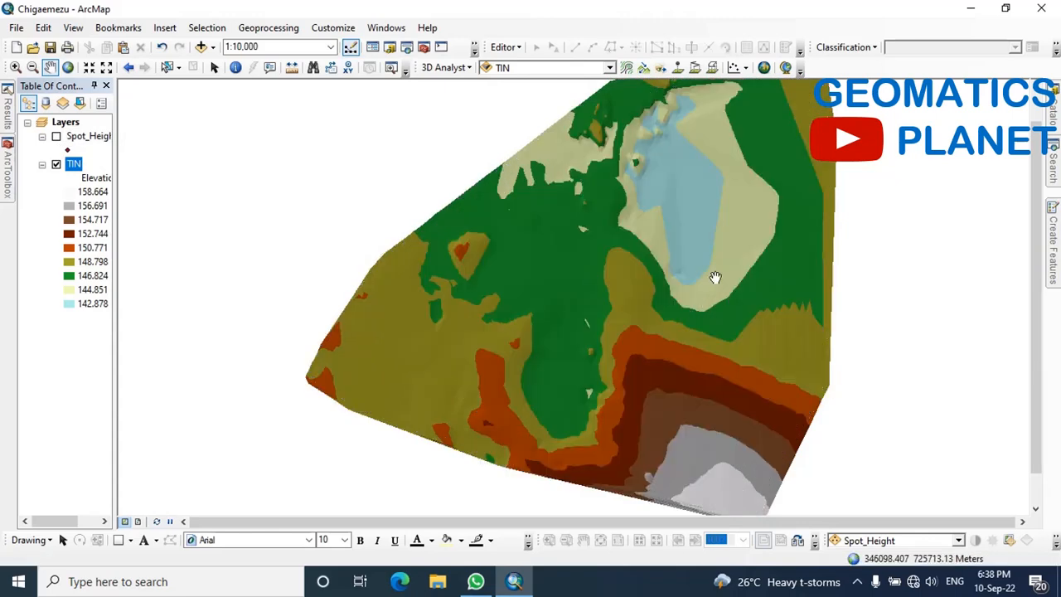
scroll(635, 324, down, 2)
scroll(635, 324, down, 3)
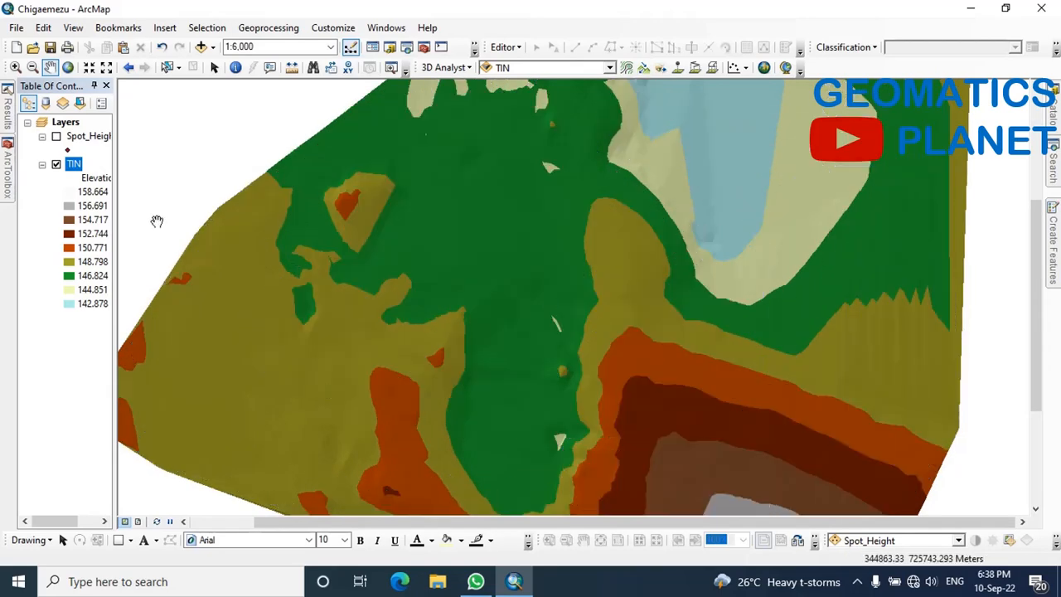
right_click(73, 167)
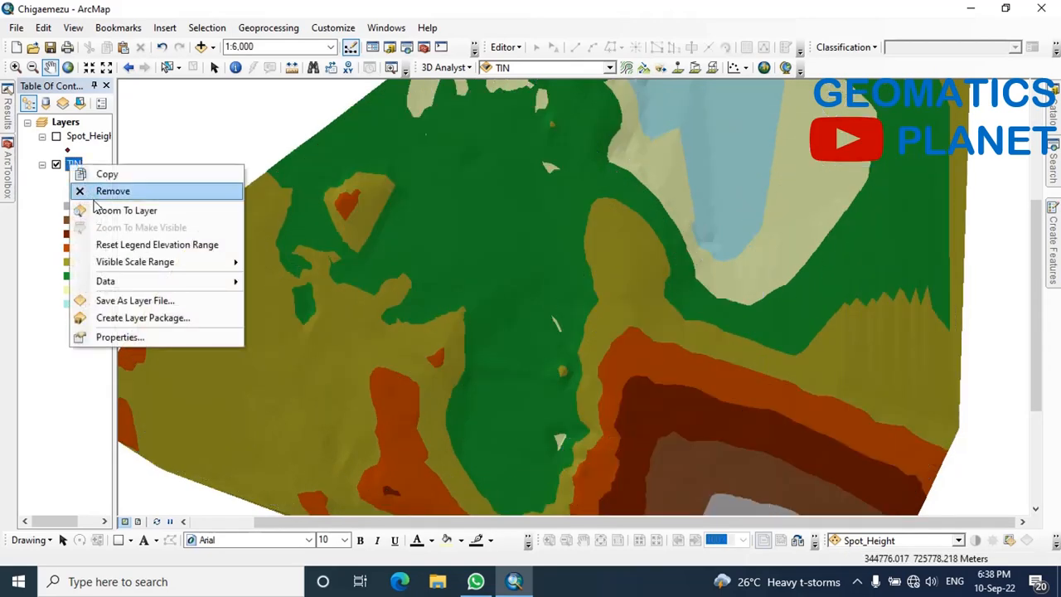
click(93, 211)
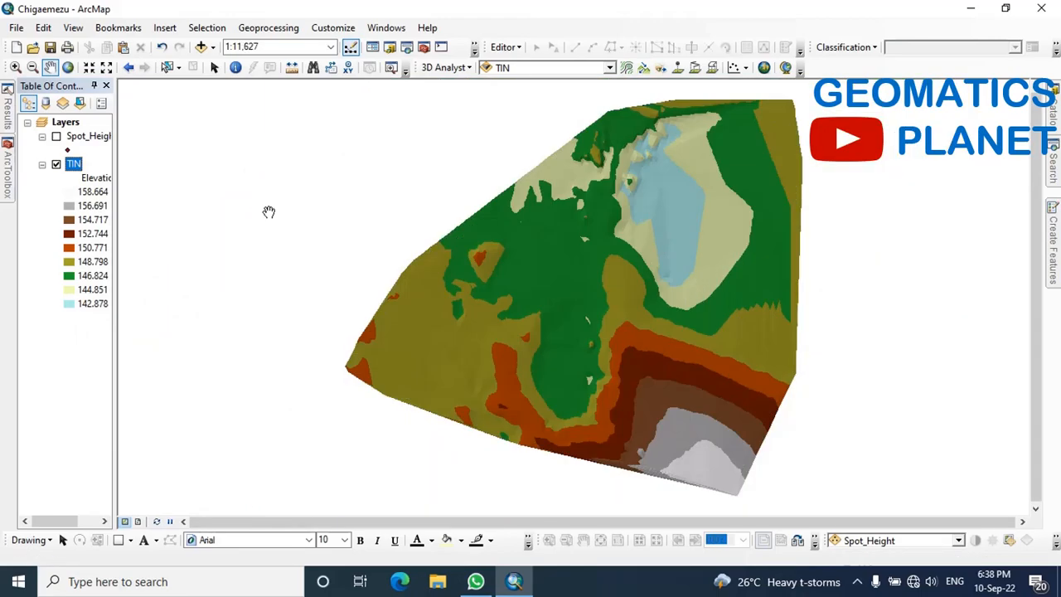
Start the TIN to Raster conversion from the 3D Analyst toolset with the TIN layer as input
click(7, 165)
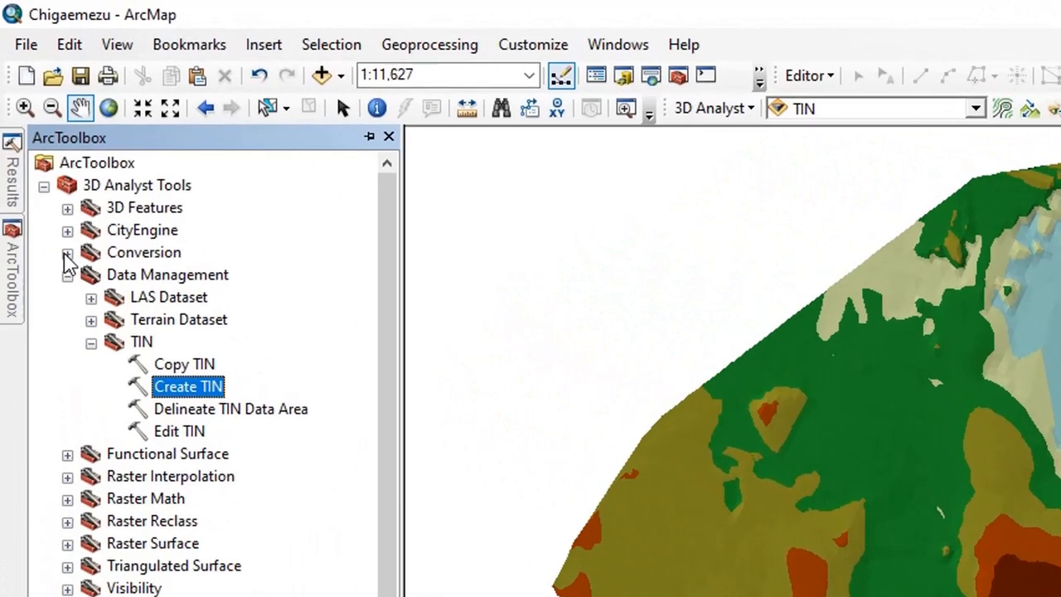
click(43, 160)
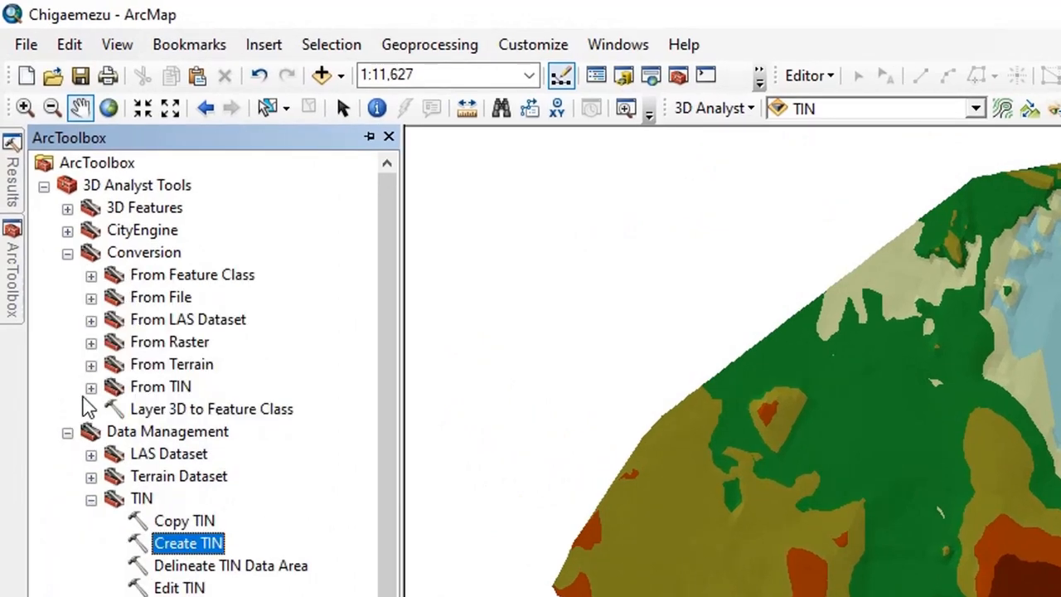
click(91, 387)
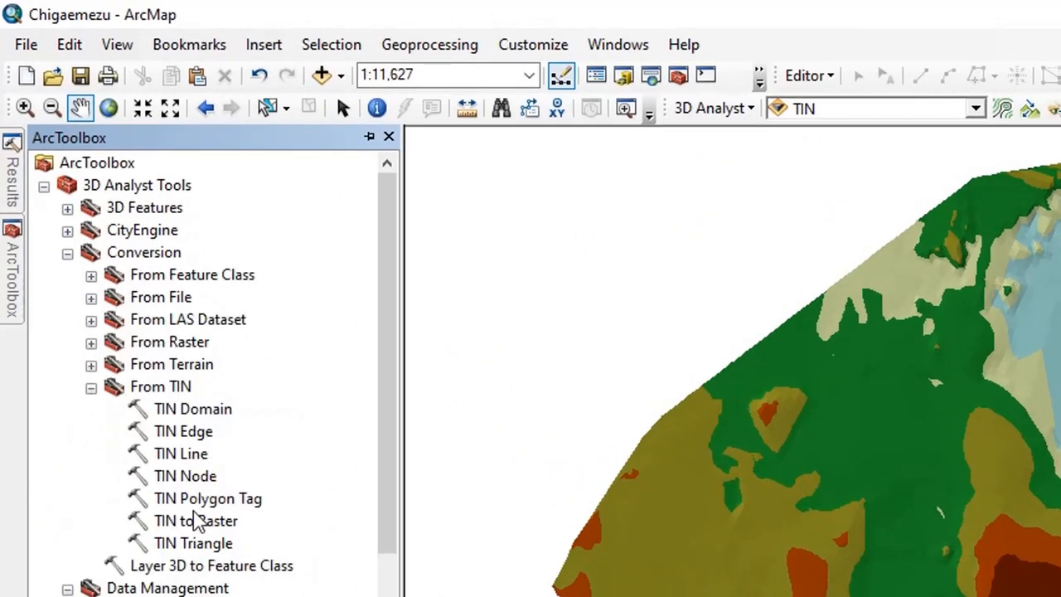
click(215, 523)
double_click(216, 522)
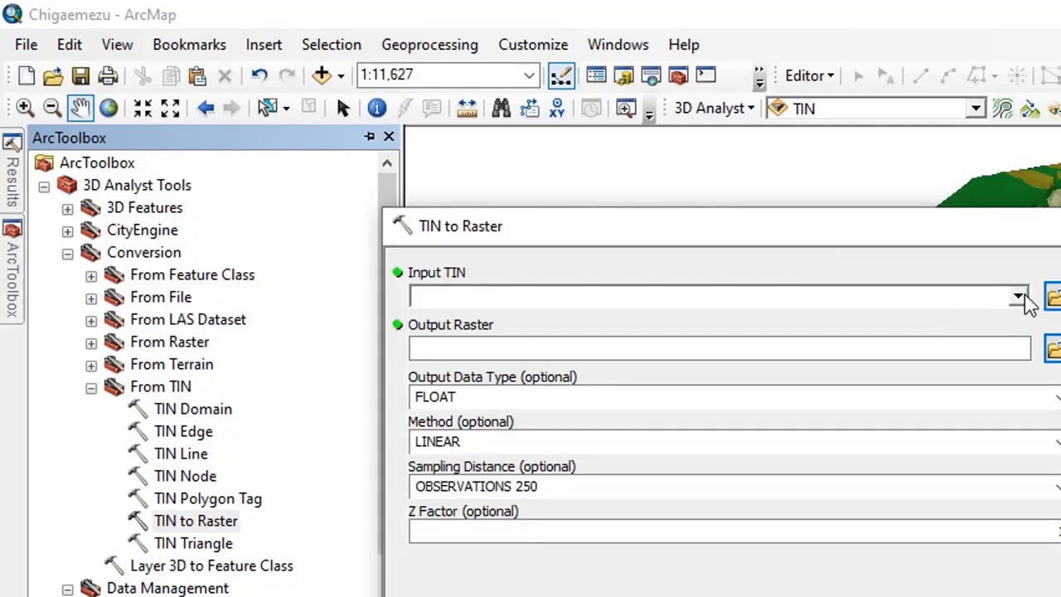
click(1020, 297)
click(480, 322)
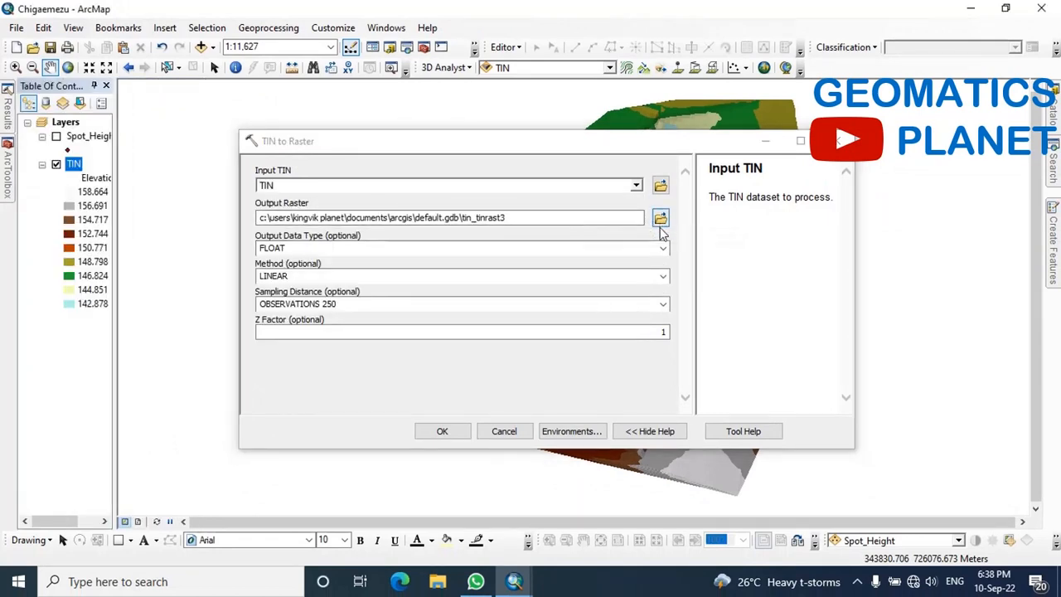
Generate the output raster as Raster in the home folder Desktop\GIS, and hide the TIN layer
click(660, 217)
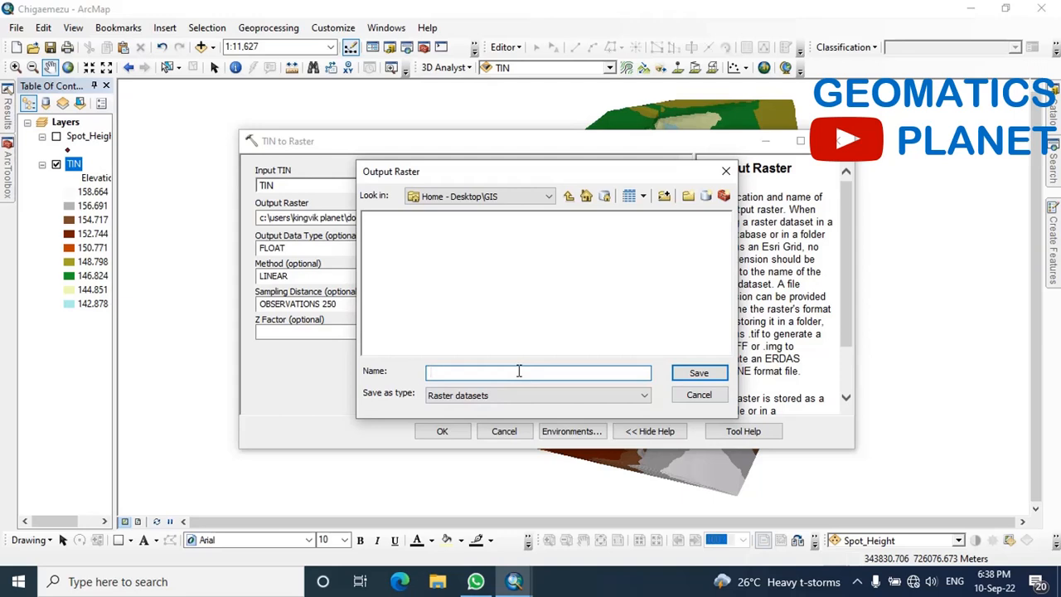
text(Raster)
click(694, 373)
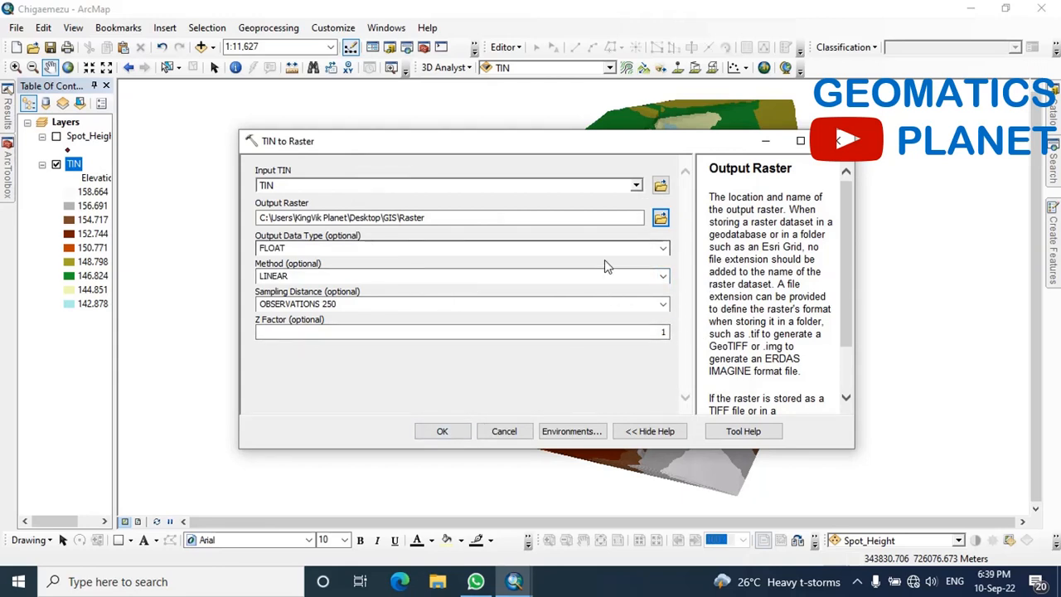
click(442, 429)
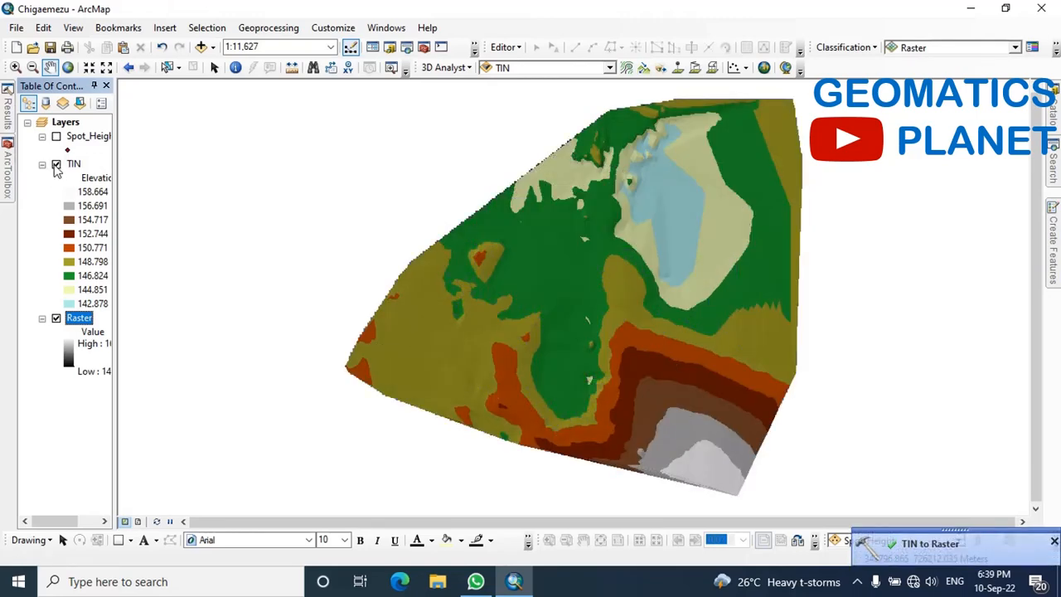
click(55, 165)
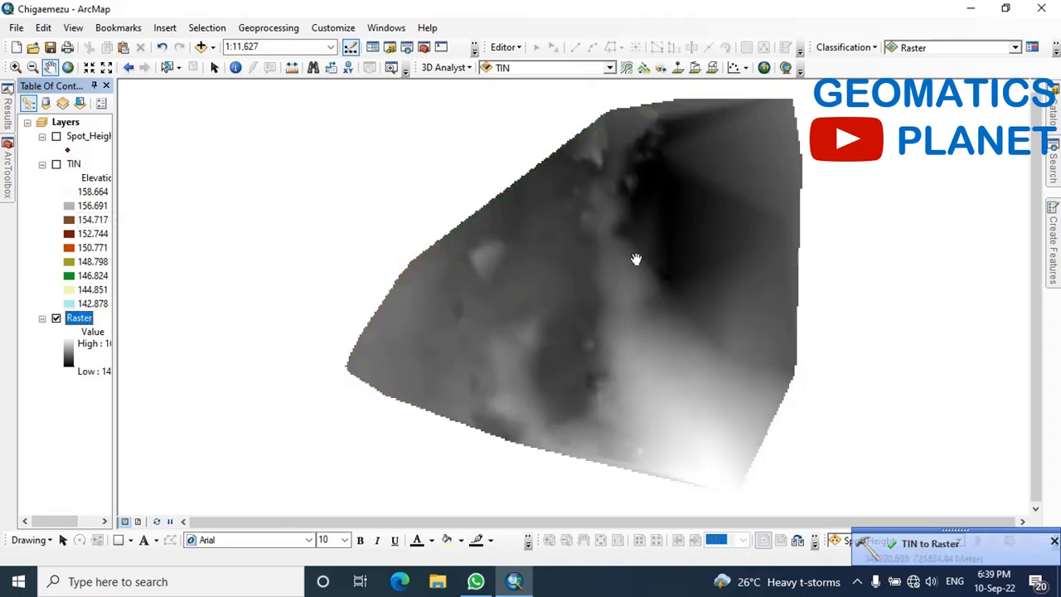
Start the Spatial Analyst Contour surface tool with Raster as the input and a contour interval of 0.5
mouse_move(4, 182)
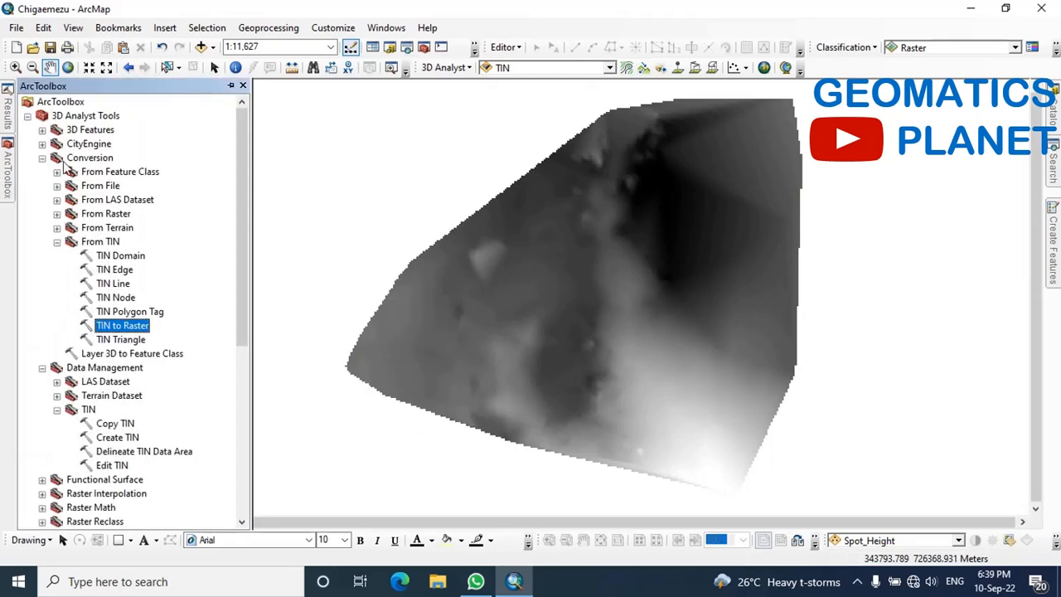
click(27, 115)
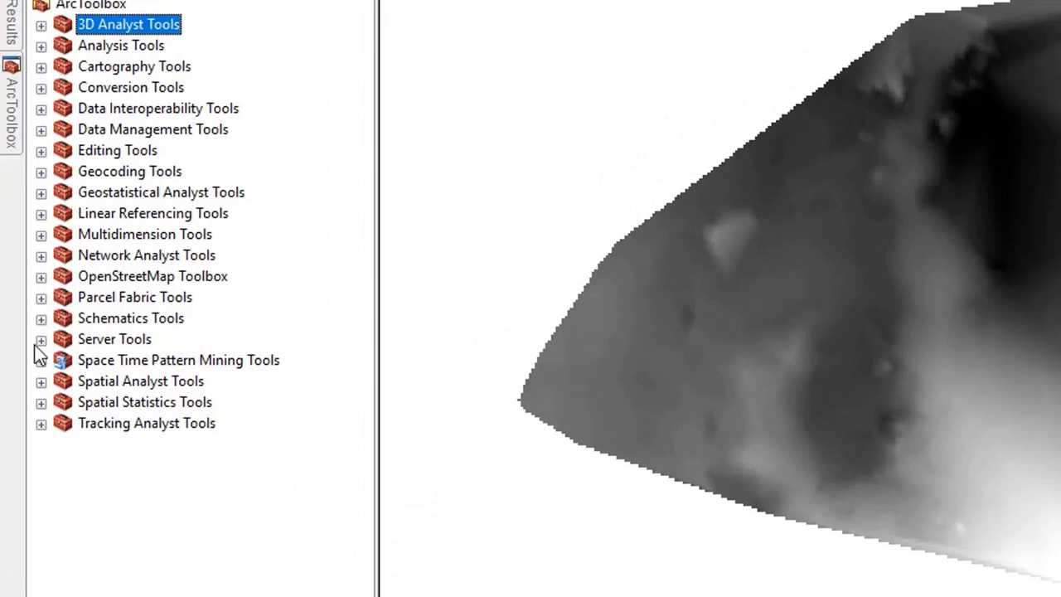
click(41, 381)
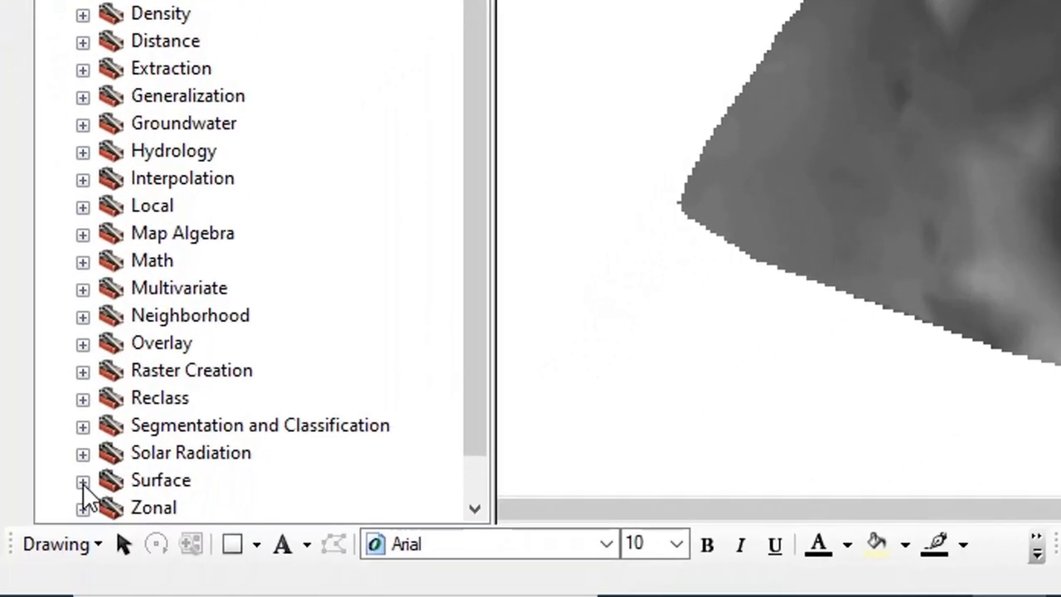
click(83, 481)
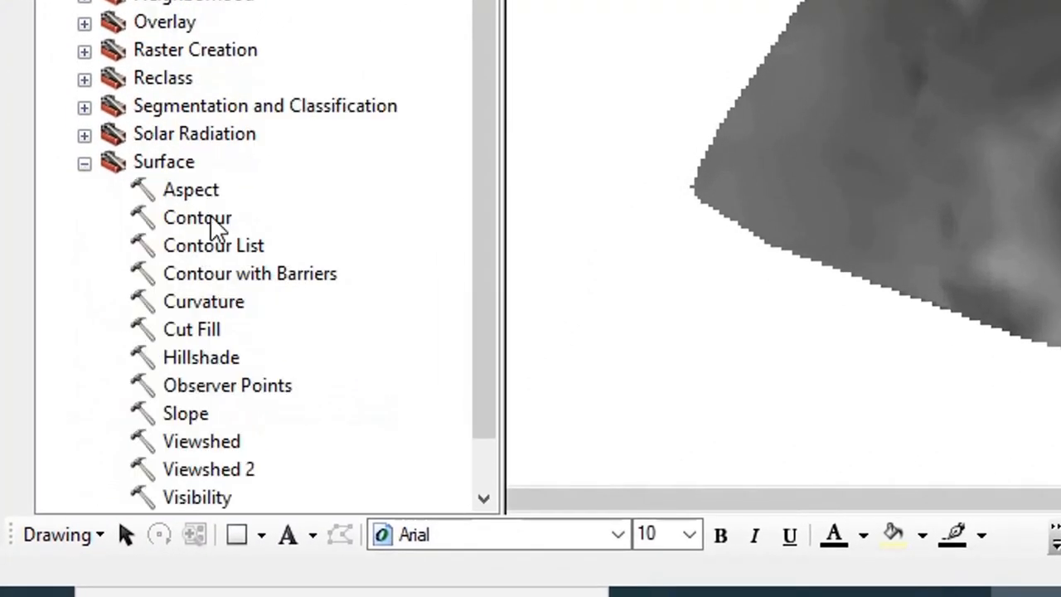
double_click(210, 220)
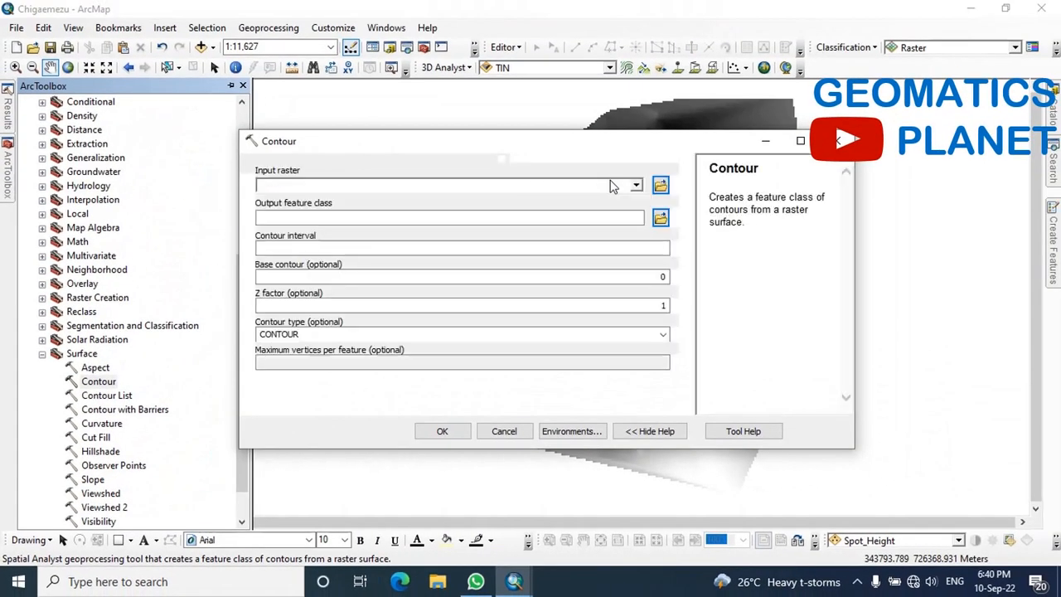
click(635, 185)
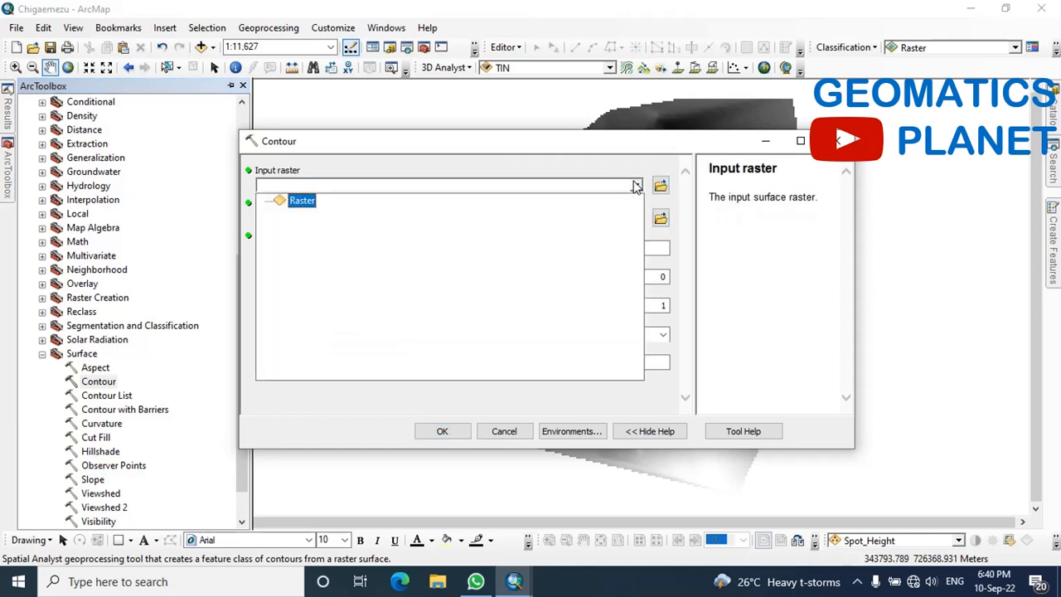
click(302, 203)
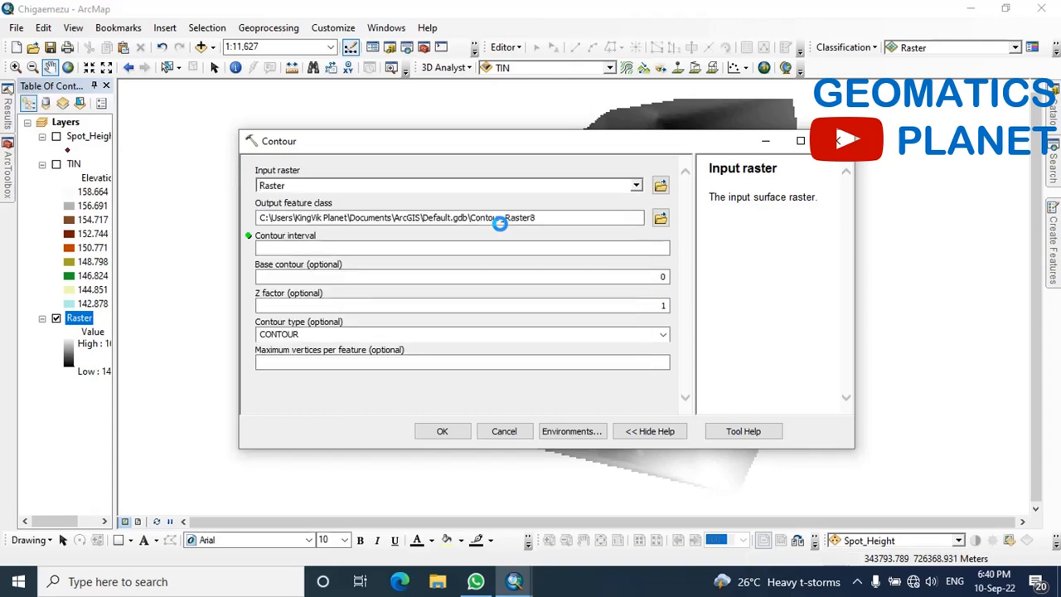
click(663, 249)
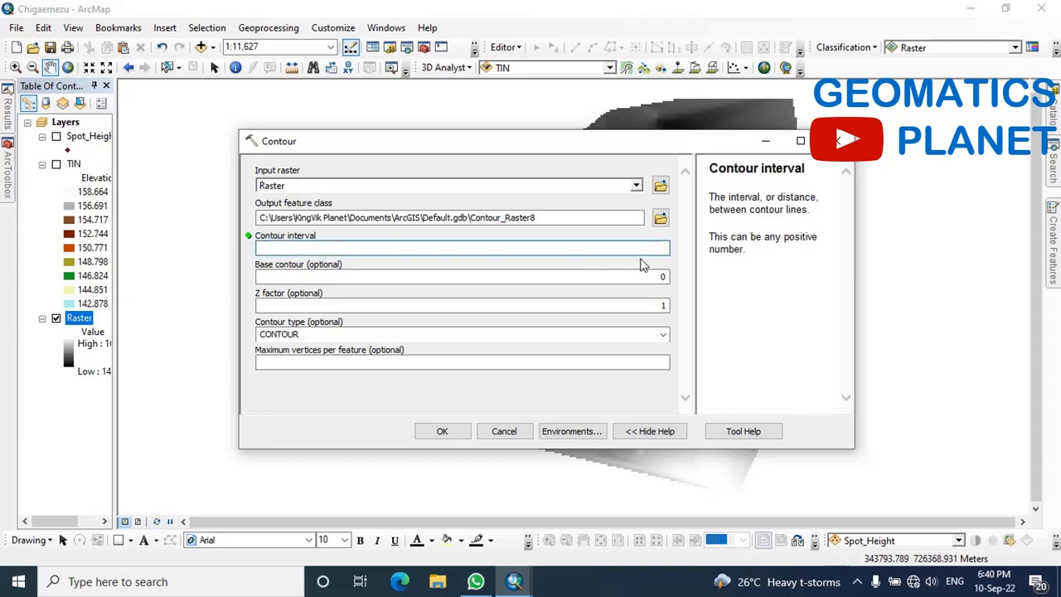
text(0.5)
Set the output feature class to Contour_50cm in the home folder Desktop\GIS and generate the contours
click(659, 220)
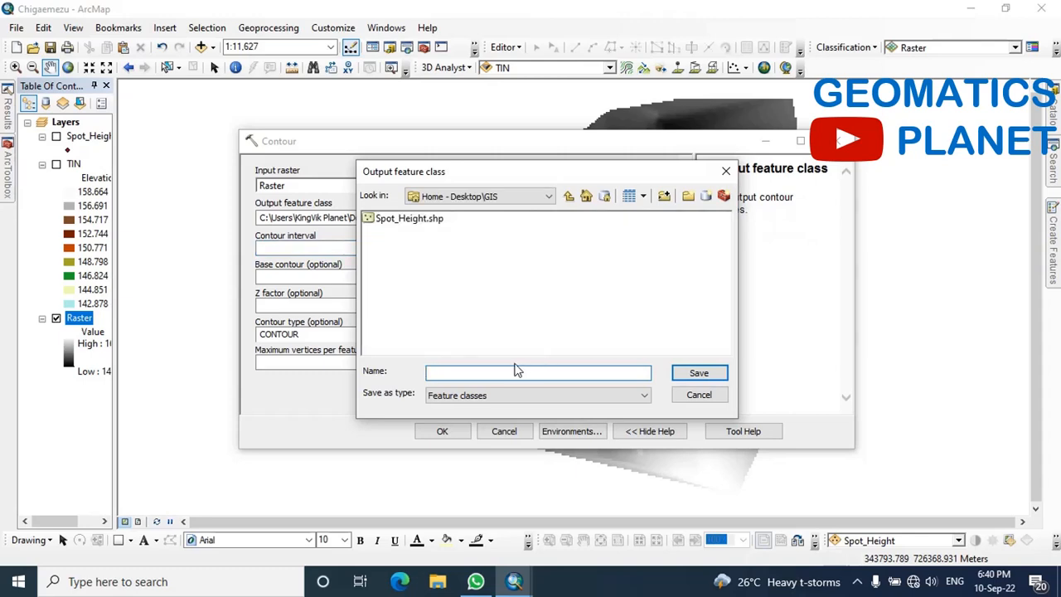
text(Contour_)
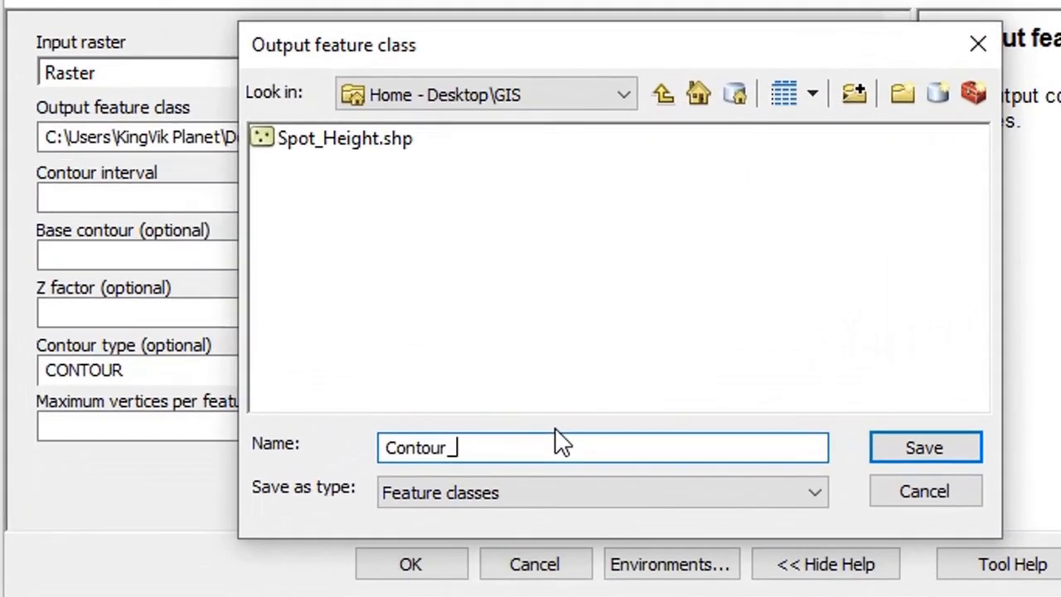
text(50cm)
click(900, 433)
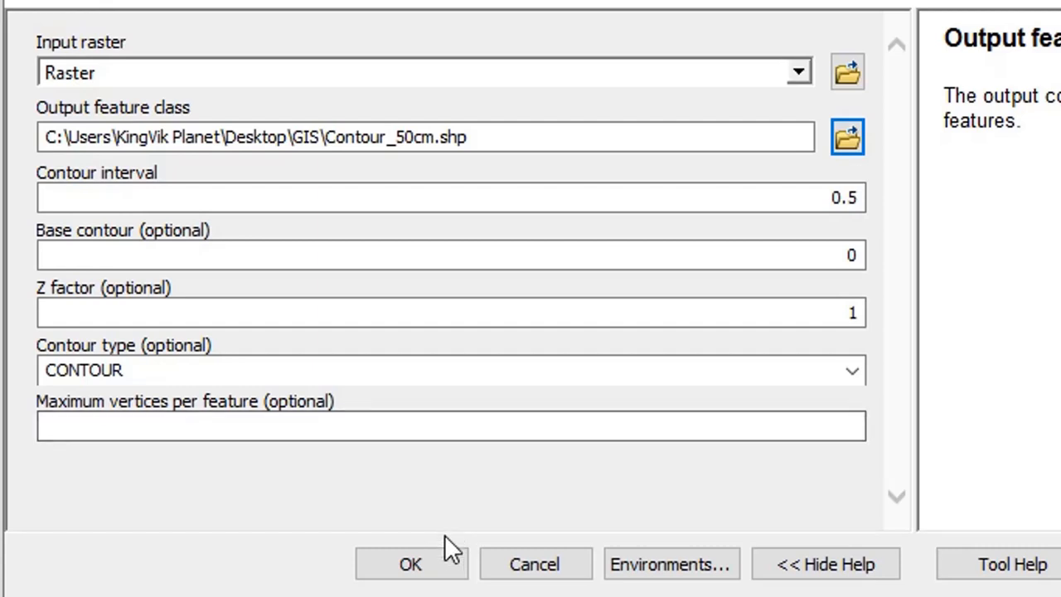
click(433, 563)
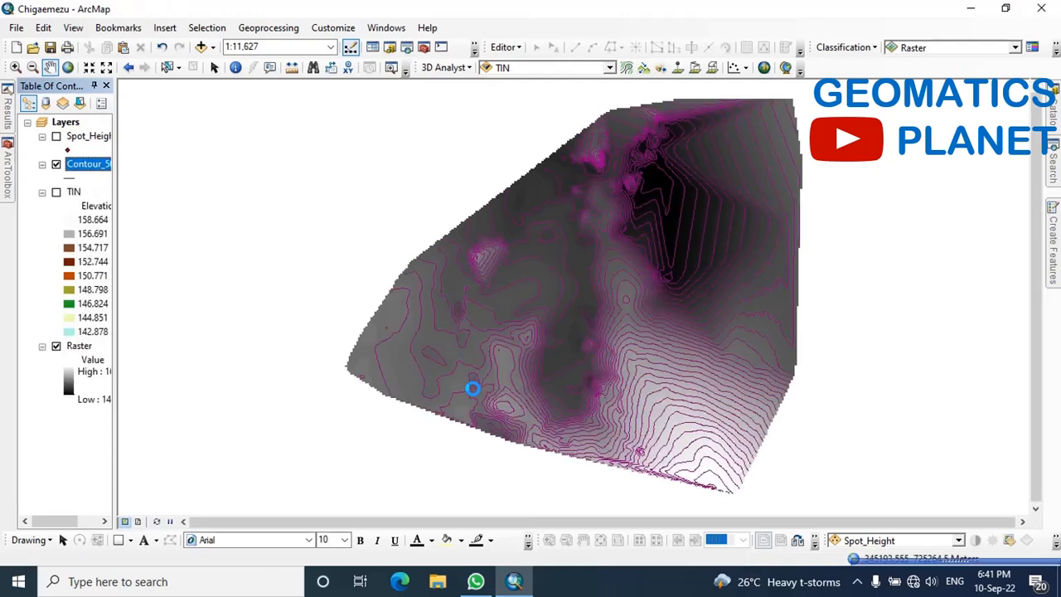
Change the line color of the Contour_50cm layer's symbol to orange
click(75, 179)
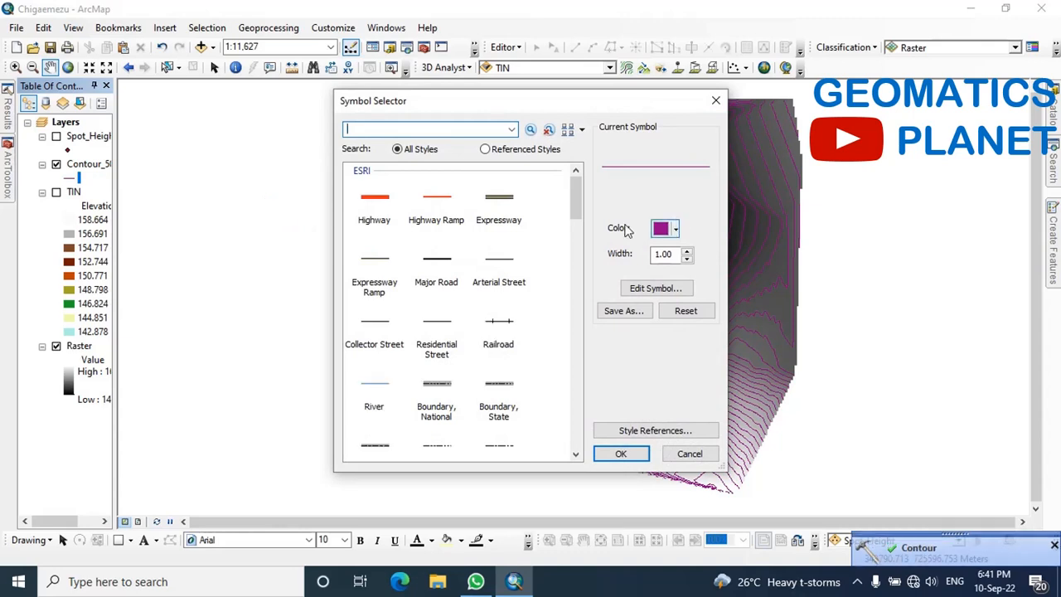
click(675, 232)
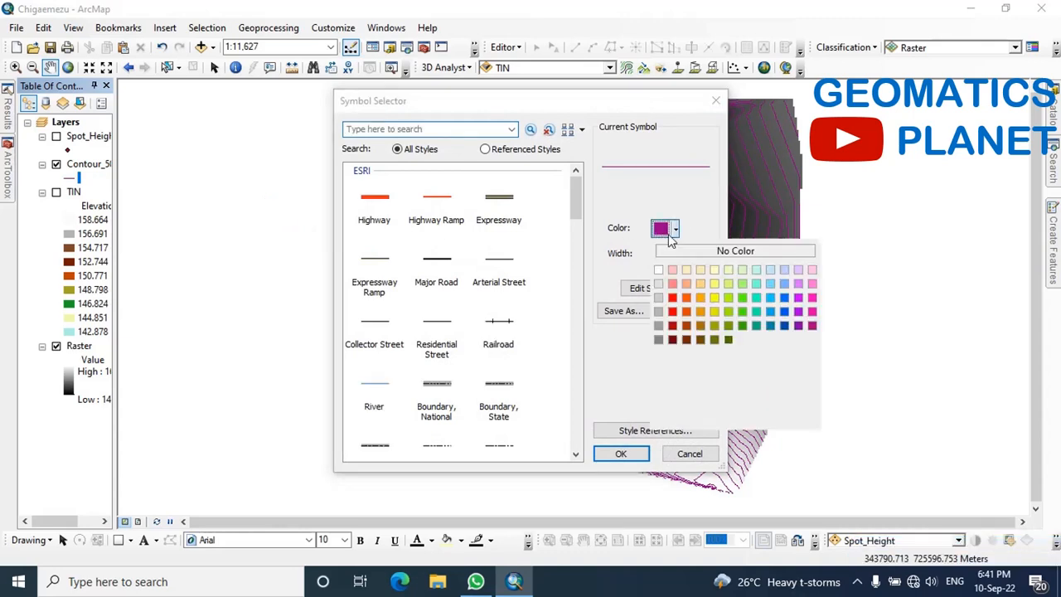
click(687, 299)
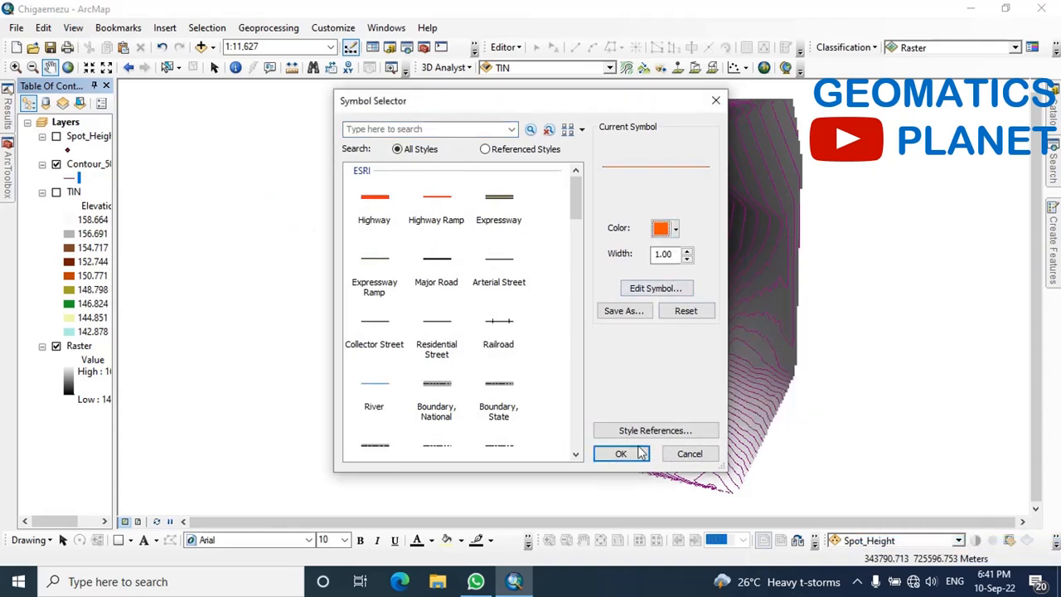
click(624, 453)
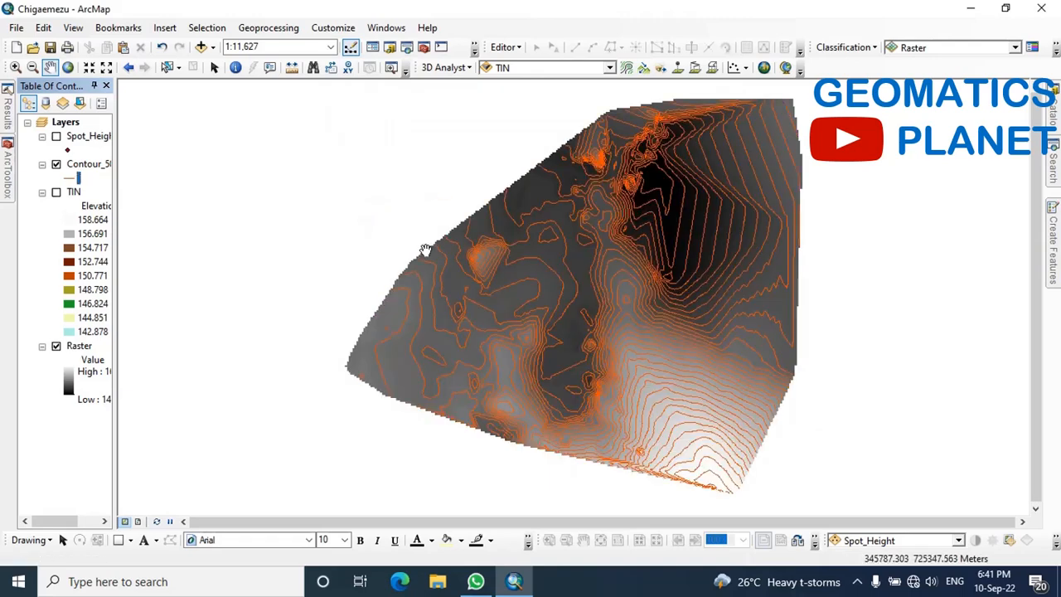
Set the Contour_50cm layer's label field to Contour and its label text size to 11
right_click(73, 166)
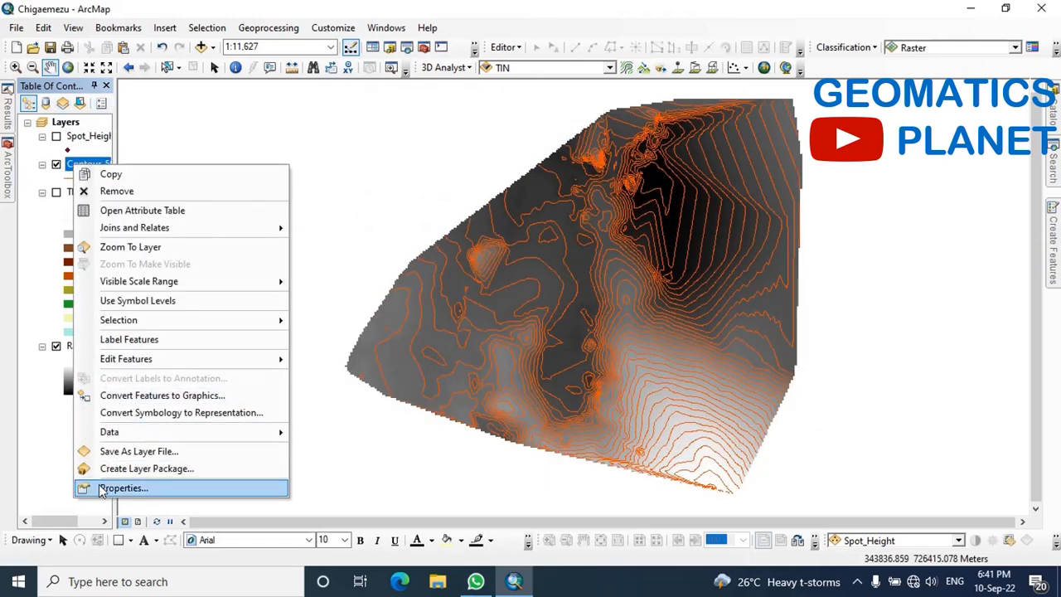
click(106, 488)
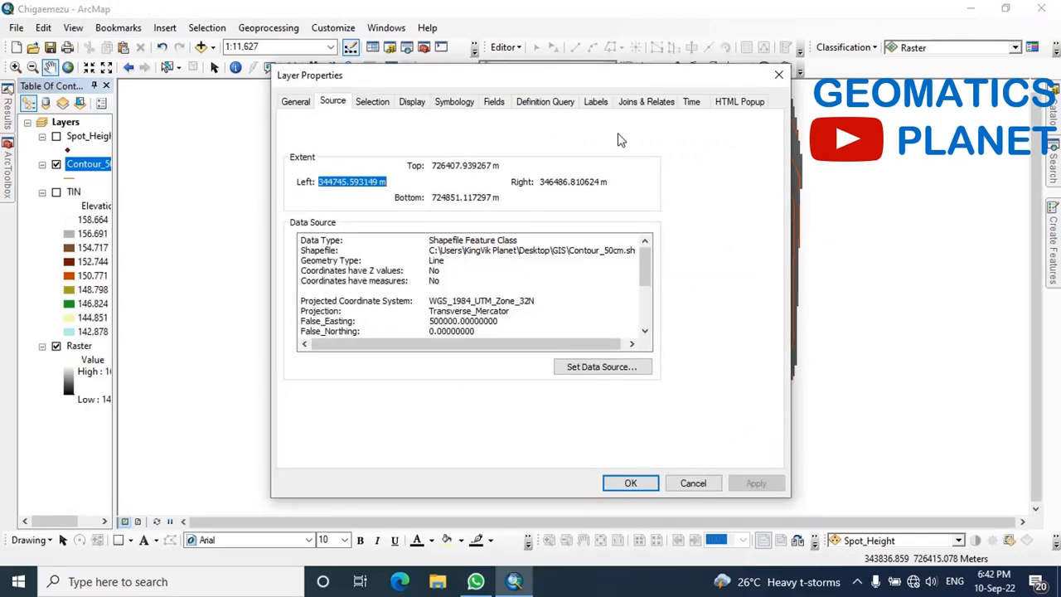
click(602, 103)
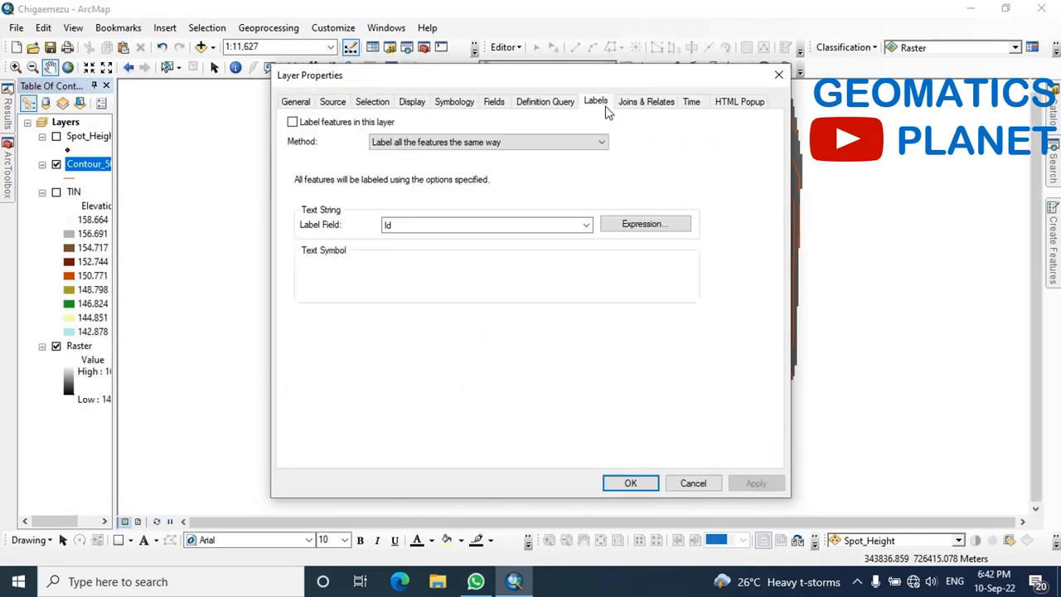
click(586, 224)
click(461, 260)
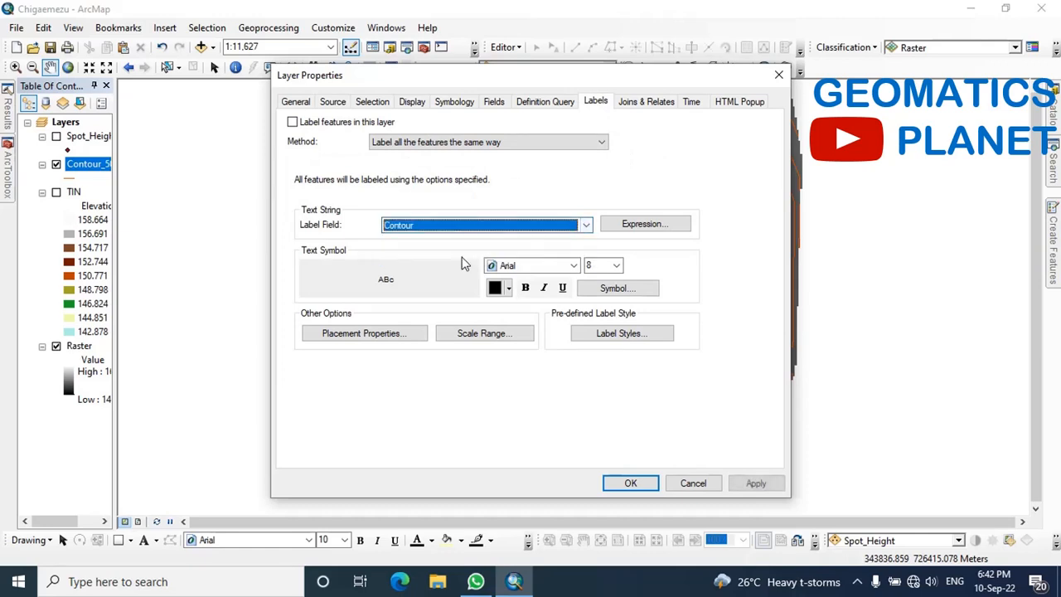
click(617, 267)
click(617, 267)
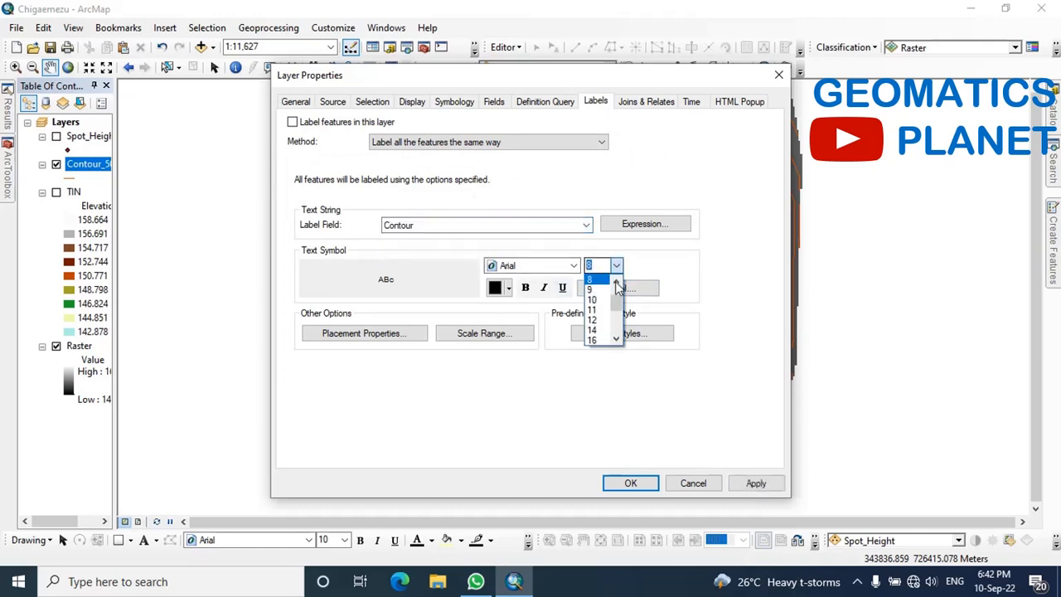
click(598, 319)
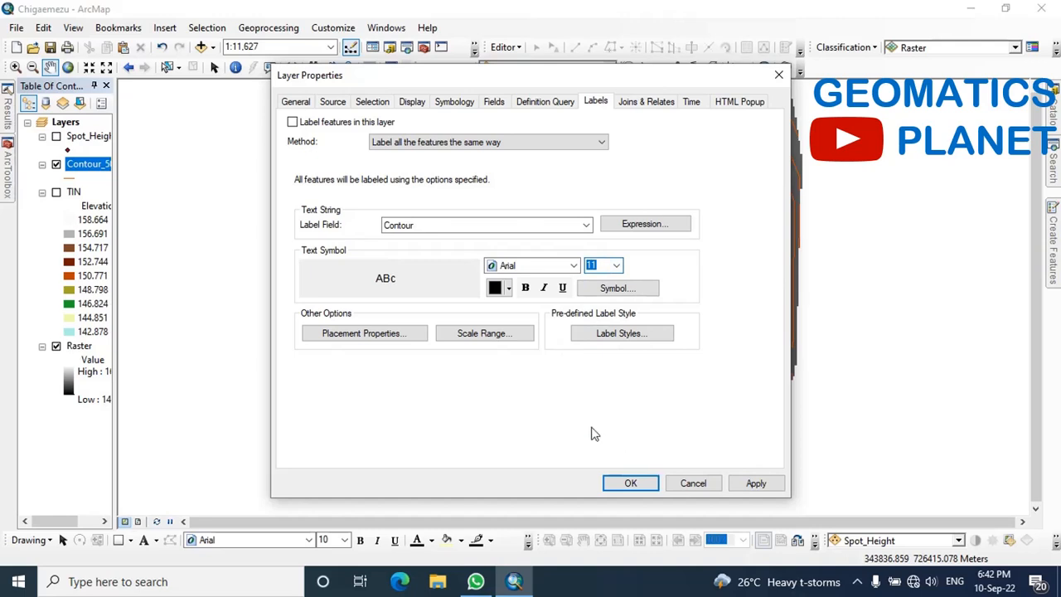
Place the contour labels on the line instead of above it, and apply the layer properties
click(362, 336)
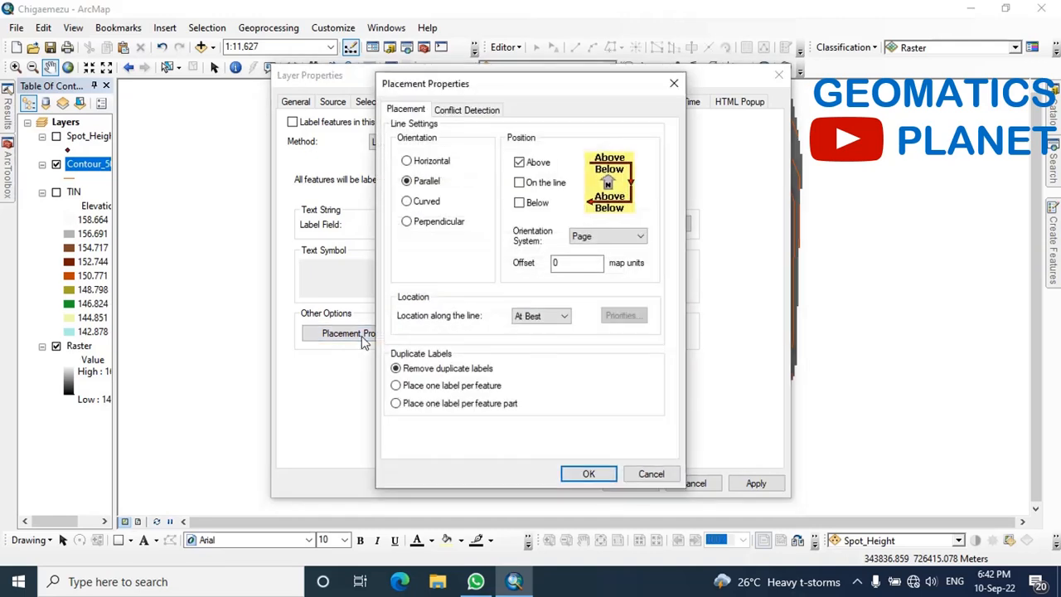
click(537, 182)
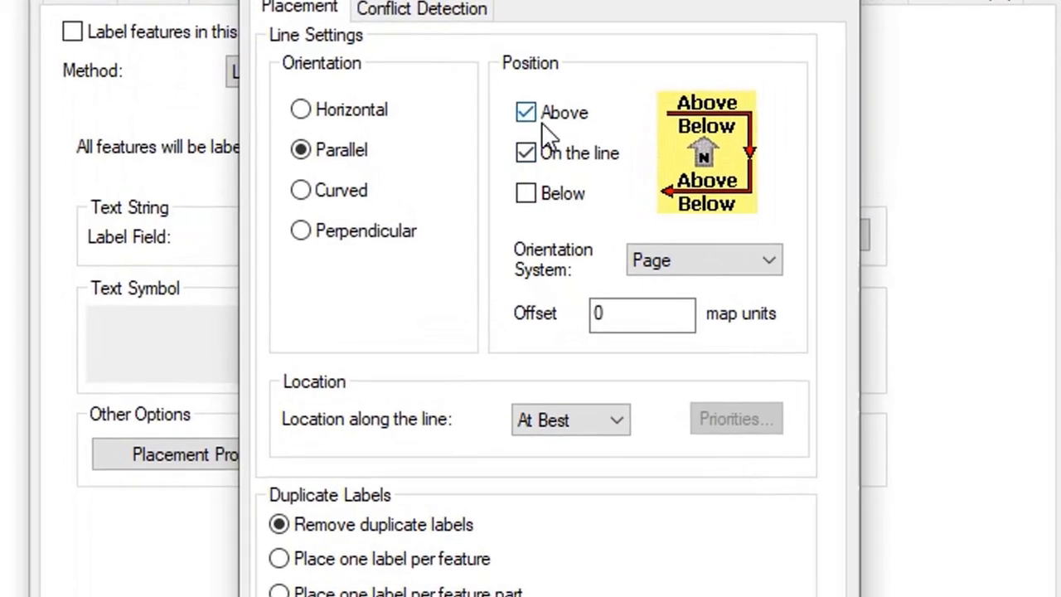
click(527, 111)
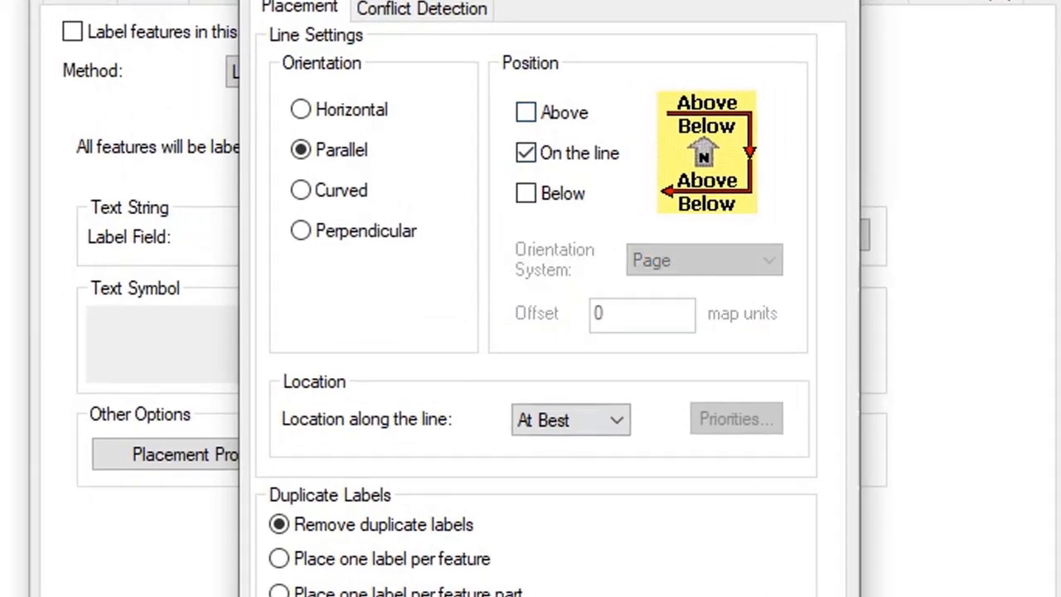
key(Return)
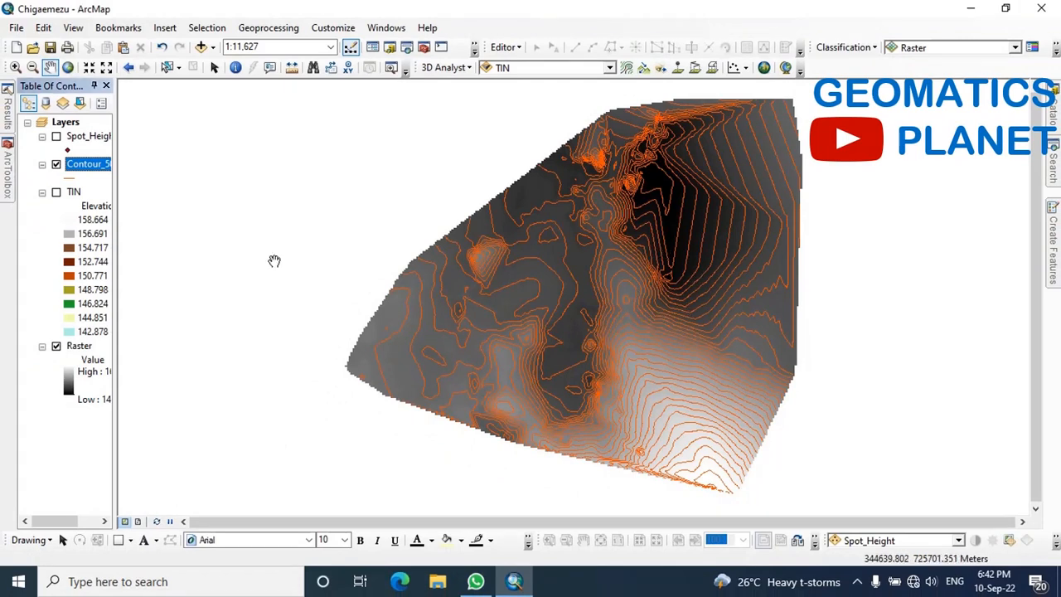
Turn on feature labels for the Contour_50cm layer
right_click(76, 169)
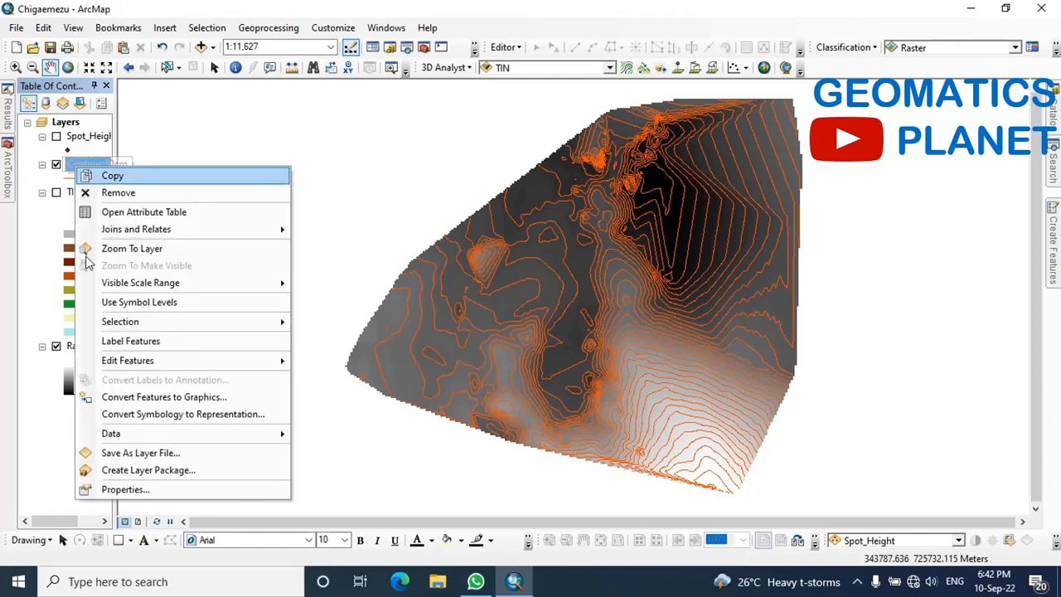
click(96, 347)
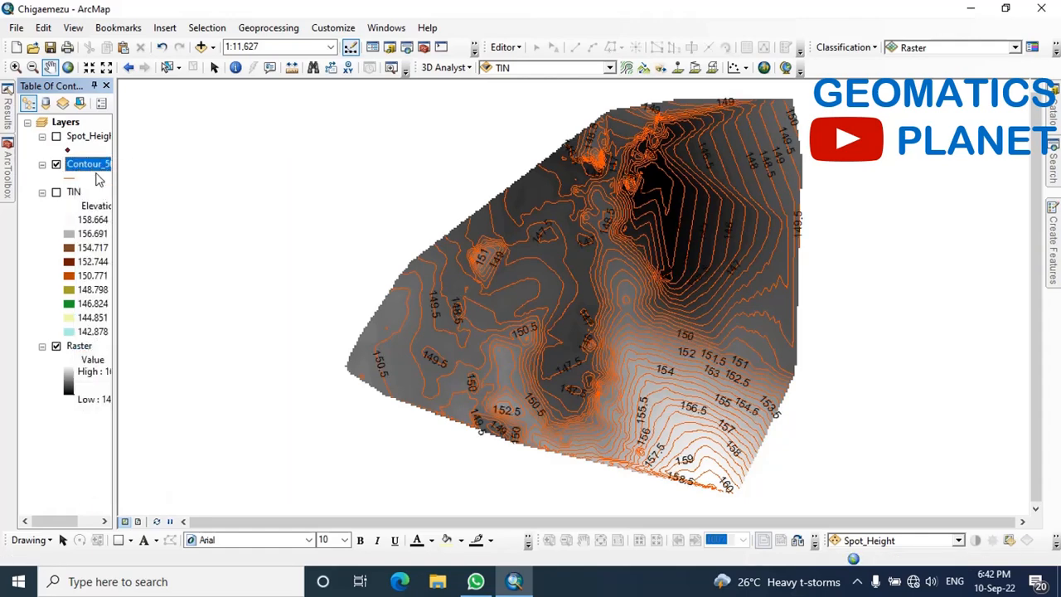
scroll(675, 368, up, 5)
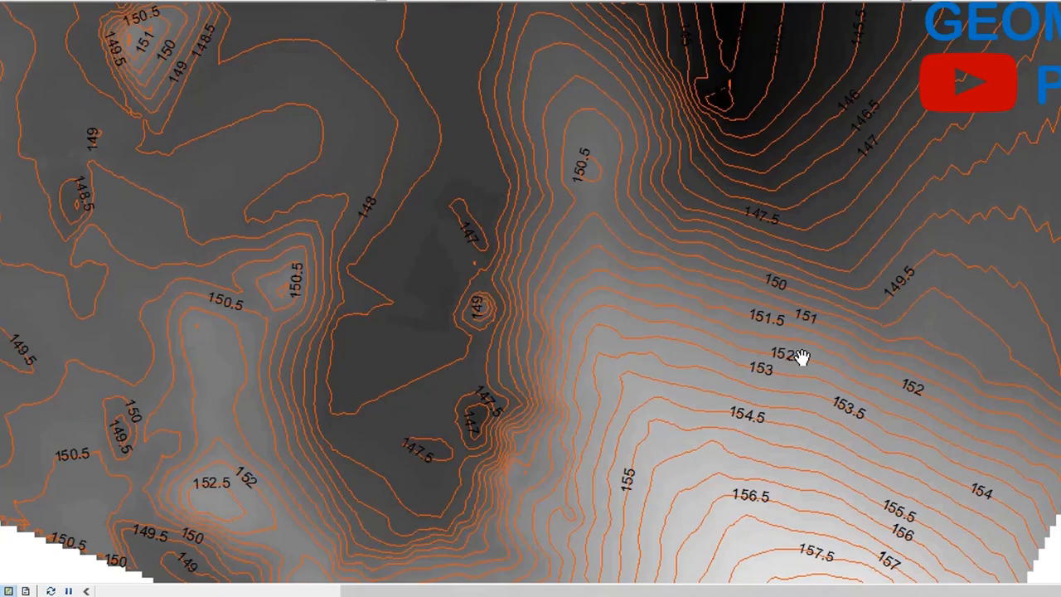
Format the Contour field in the Contour_50cm attribute table to 2 decimal places padded with zeros, and close the table
click(80, 168)
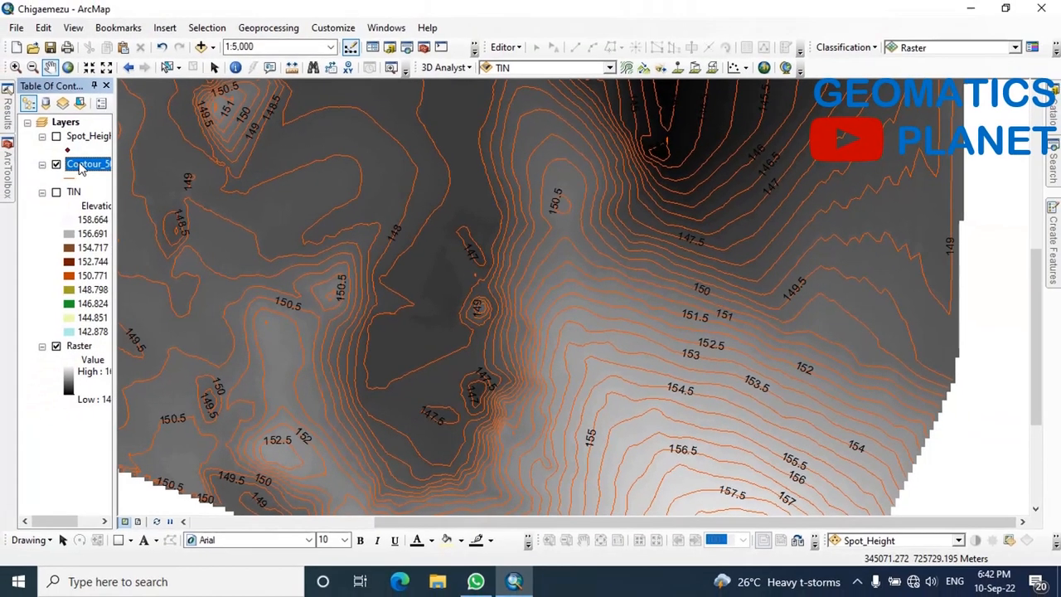
right_click(81, 168)
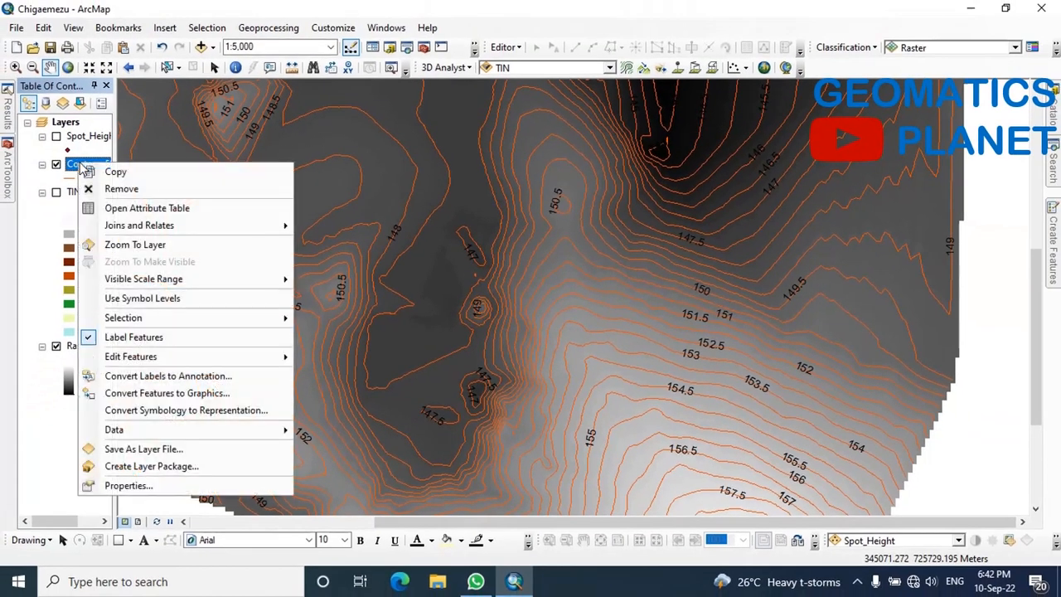
click(112, 211)
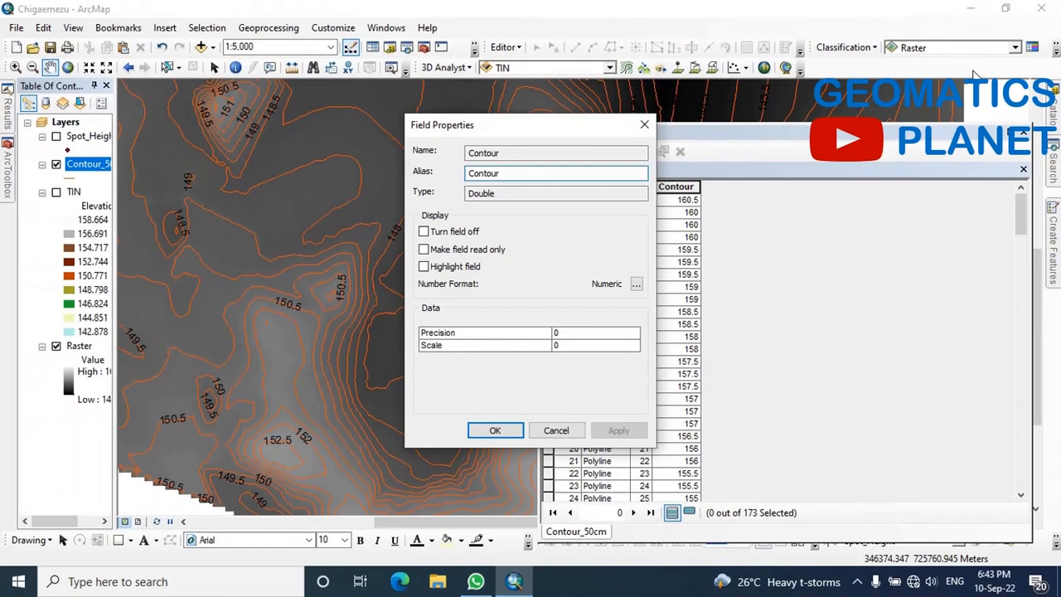
click(636, 284)
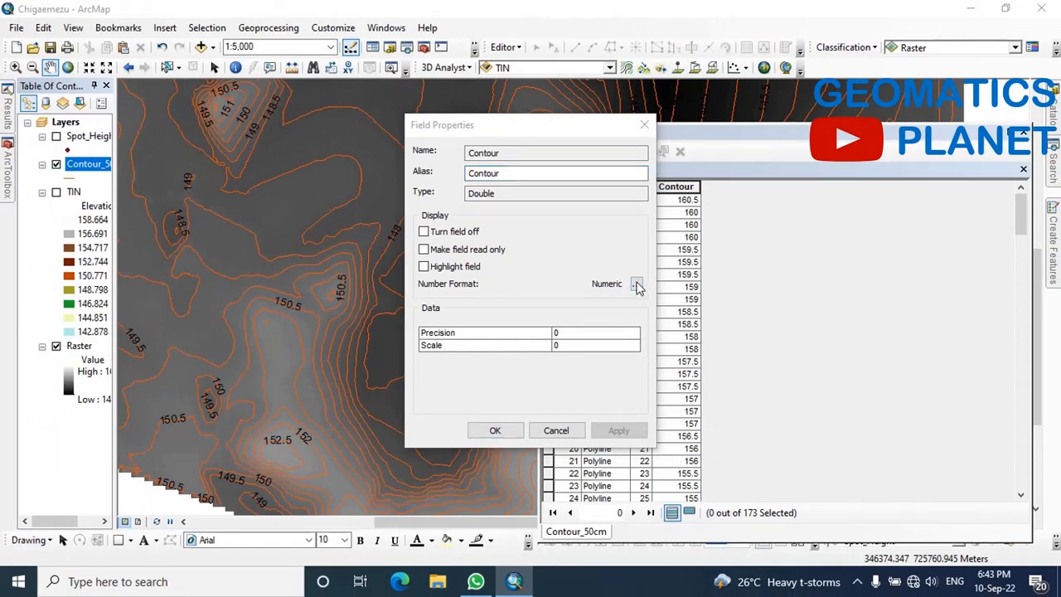
double_click(515, 230)
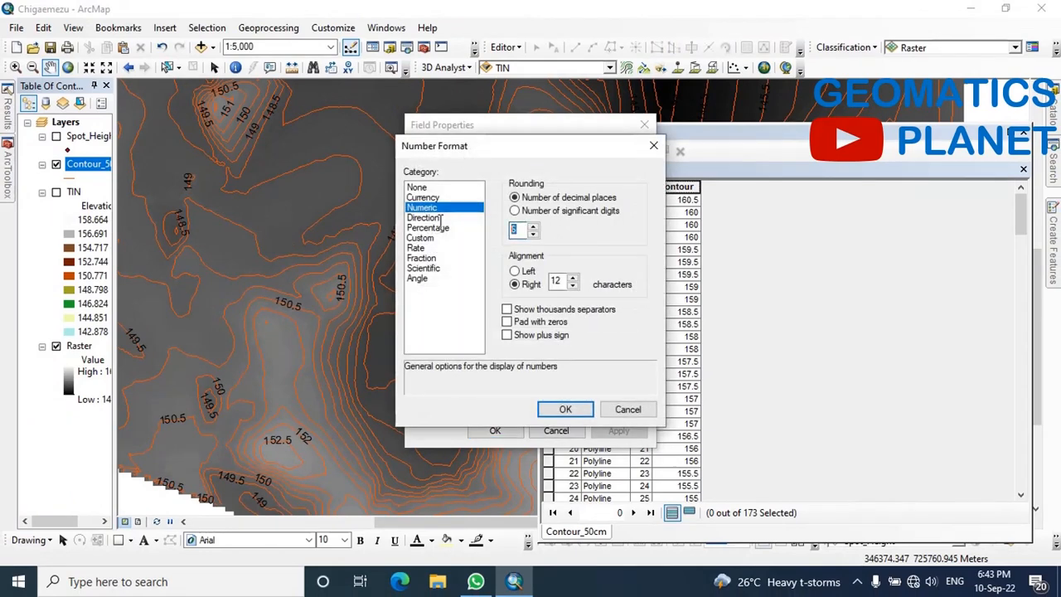
text(1)
text(2)
click(550, 410)
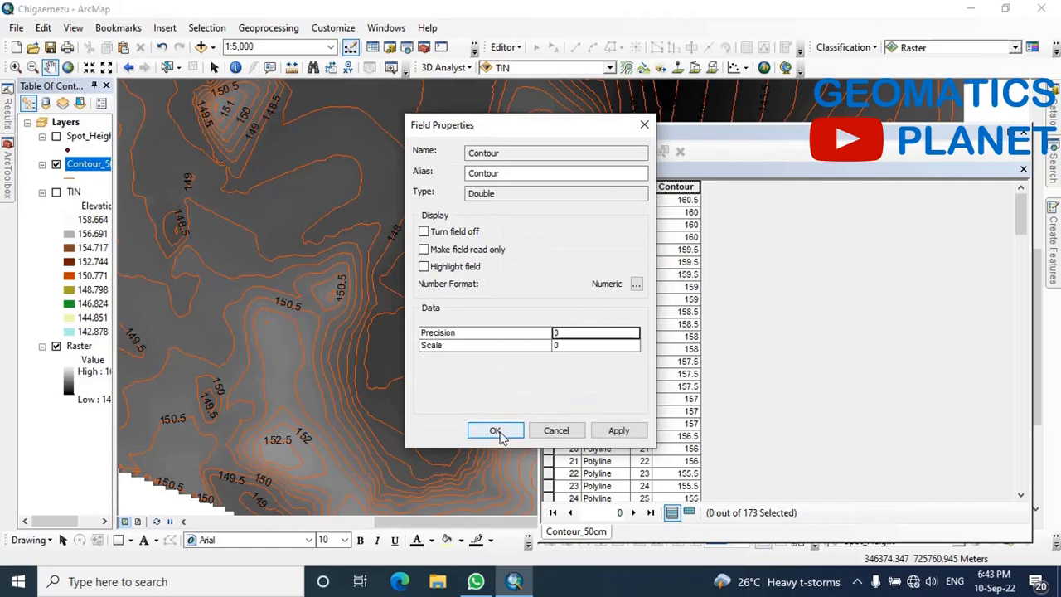
click(497, 431)
click(556, 430)
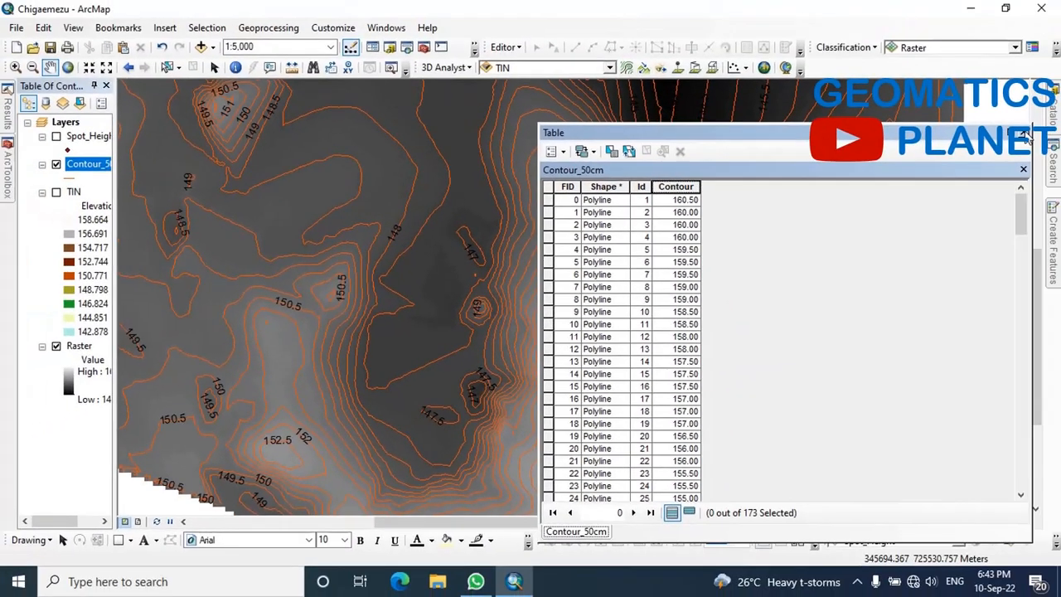
click(1024, 131)
Inspect the reformatted contour labels up close, and return to the full extent of the Contour_50cm layer
scroll(600, 332, down, 4)
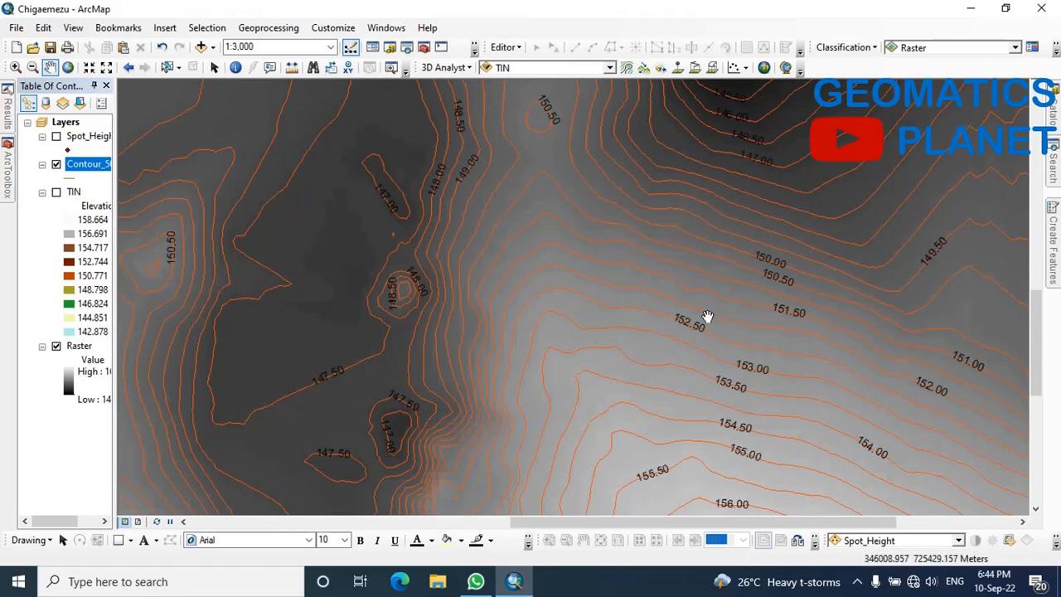
scroll(532, 351, down, 2)
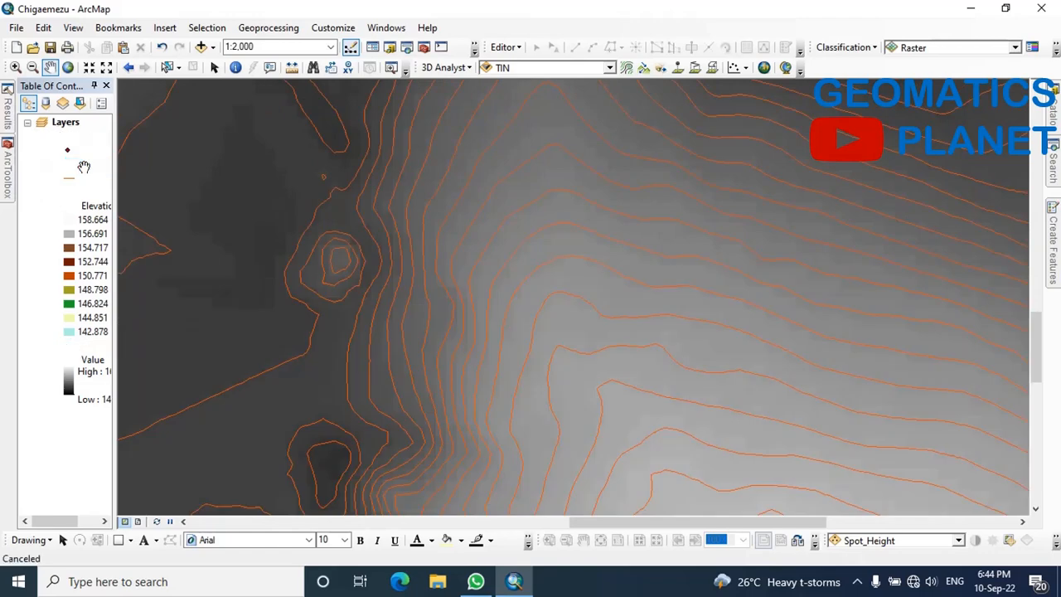
right_click(83, 166)
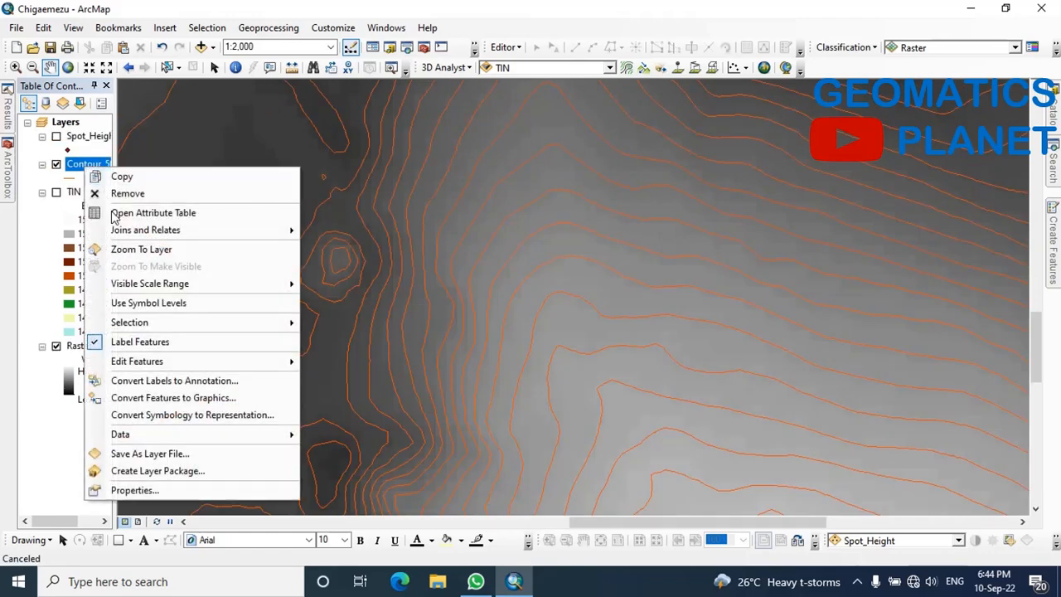
click(124, 248)
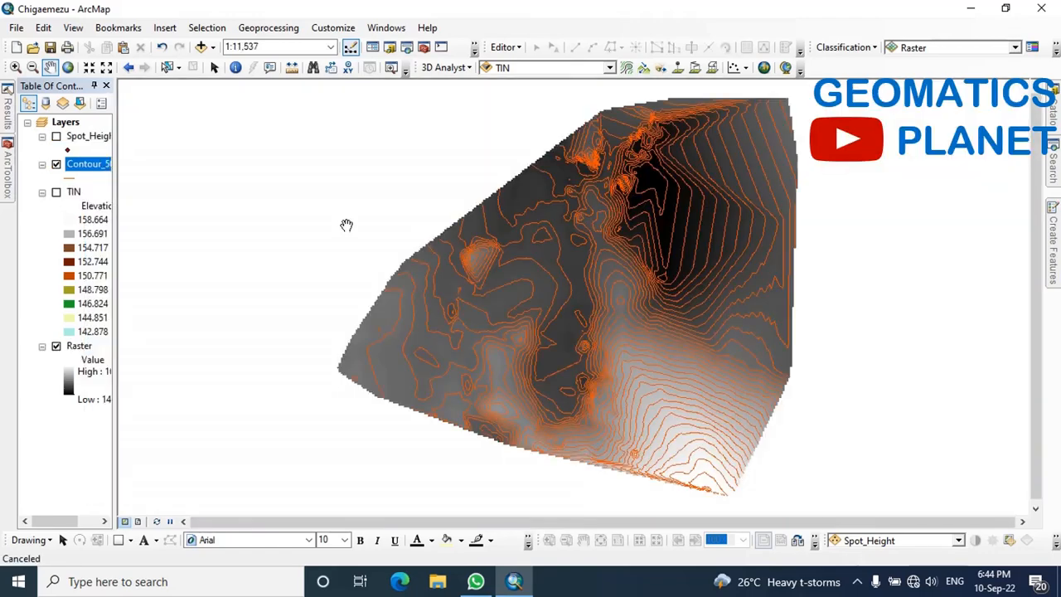